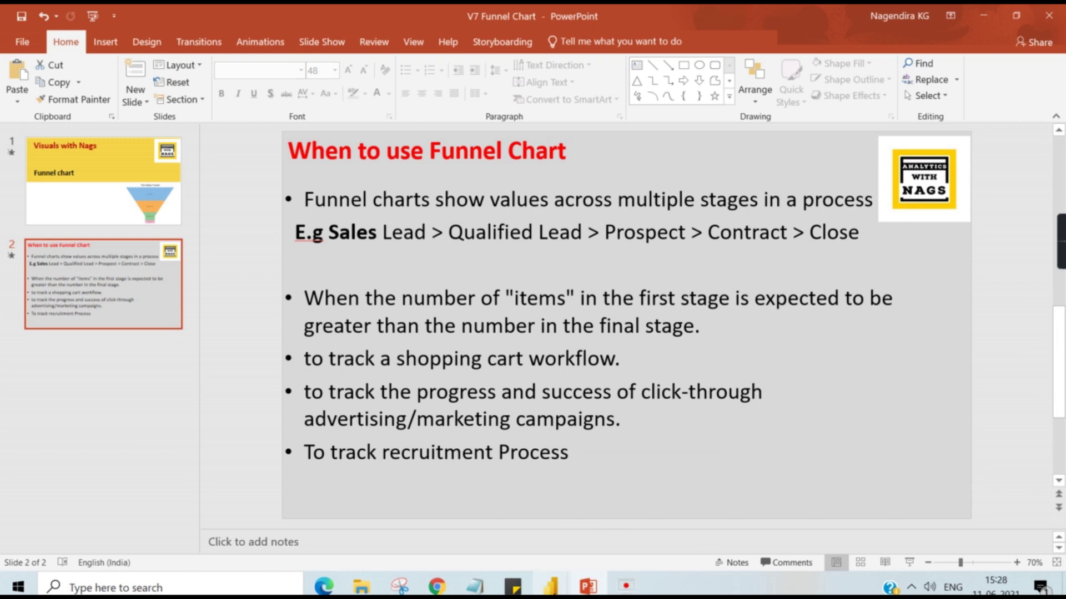
# - Bring Power BI Desktop to the front and expand the Fields pane
pyautogui.moveTo(549, 585)
pyautogui.click(595, 532)
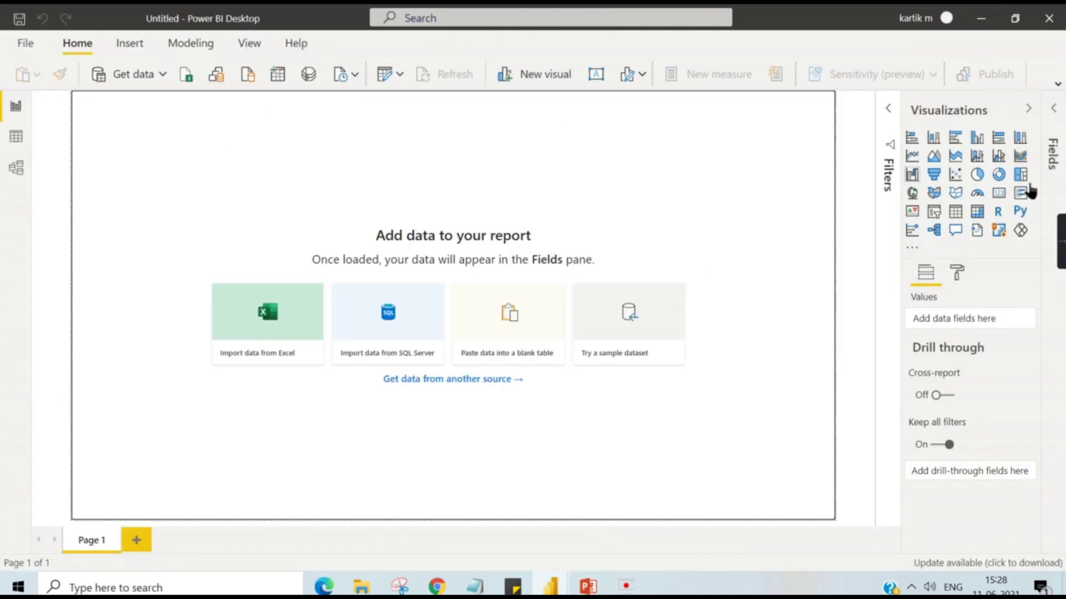
pyautogui.click(1054, 109)
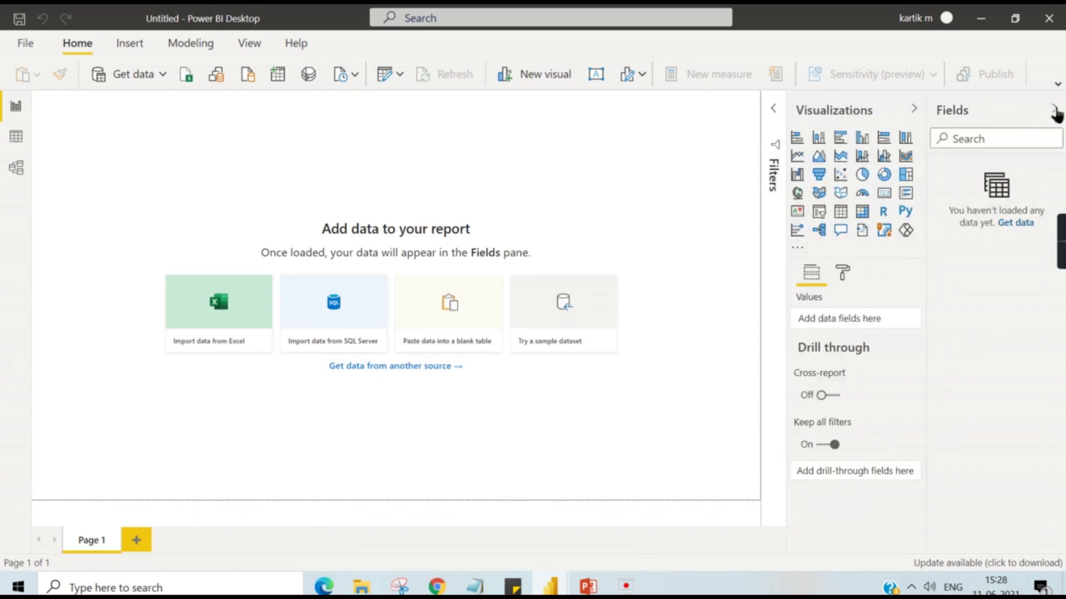
# - Import the Interview_Stages_Hist sheet from the V7 Excel workbook into the report
pyautogui.click(186, 75)
pyautogui.click(179, 119)
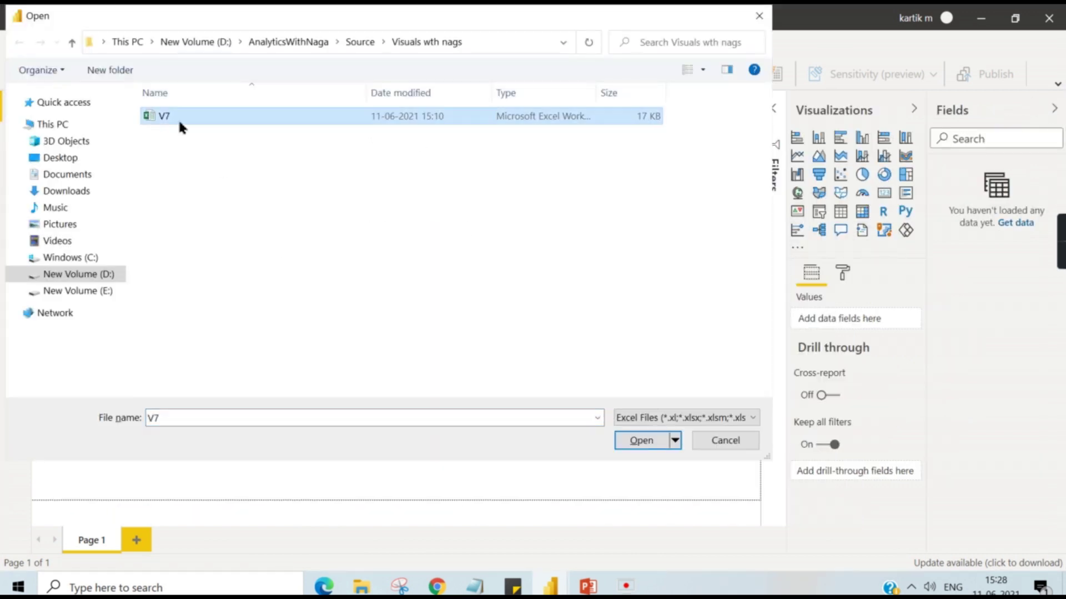
pyautogui.click(632, 442)
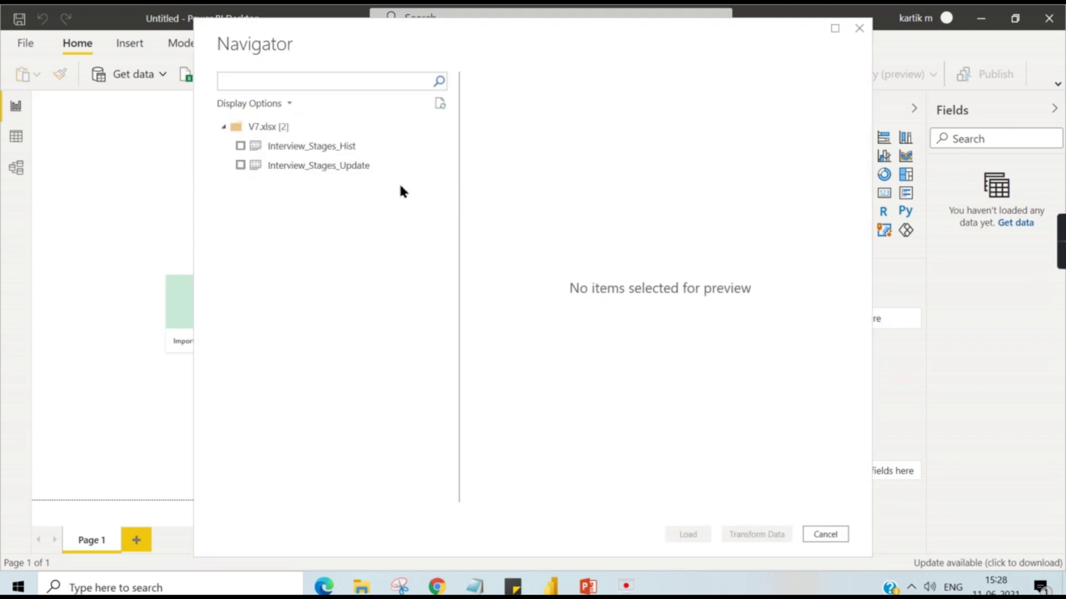
pyautogui.click(324, 146)
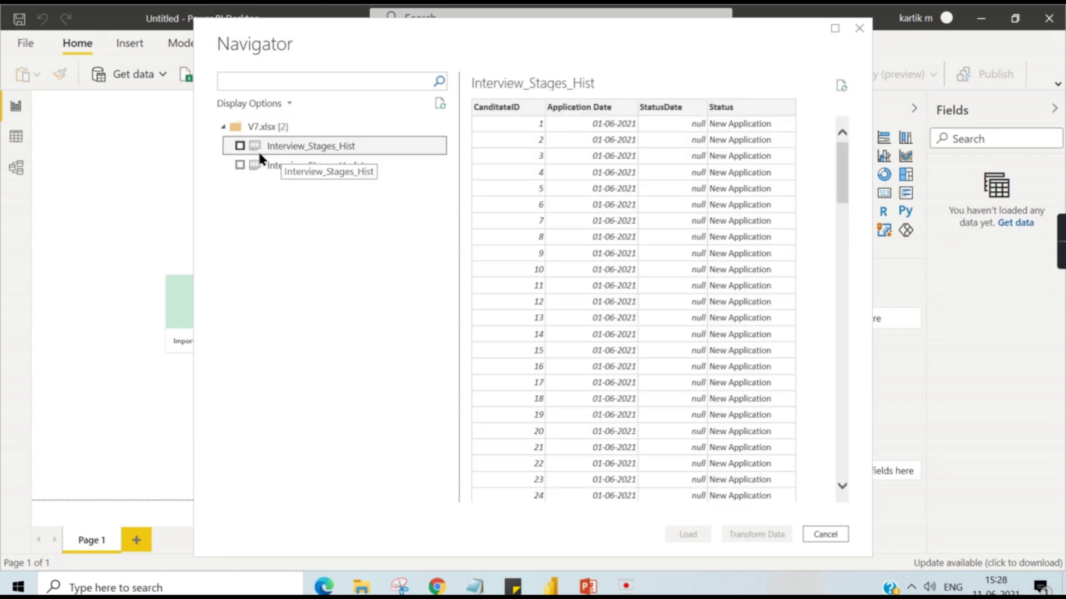
pyautogui.click(240, 146)
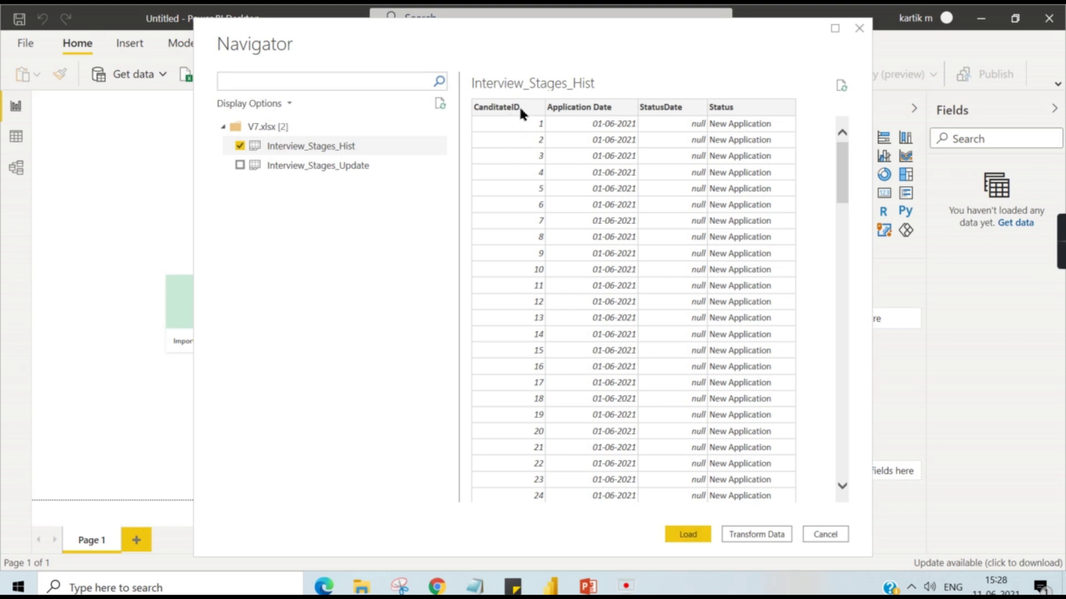
pyautogui.scroll(-8, 528, 222)
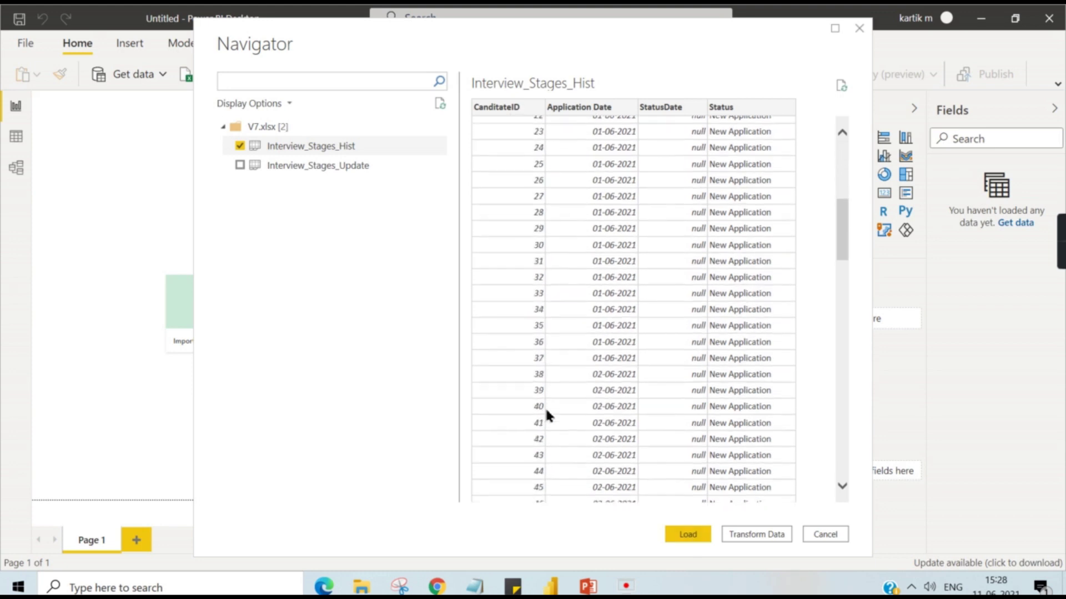
pyautogui.scroll(-20, 771, 315)
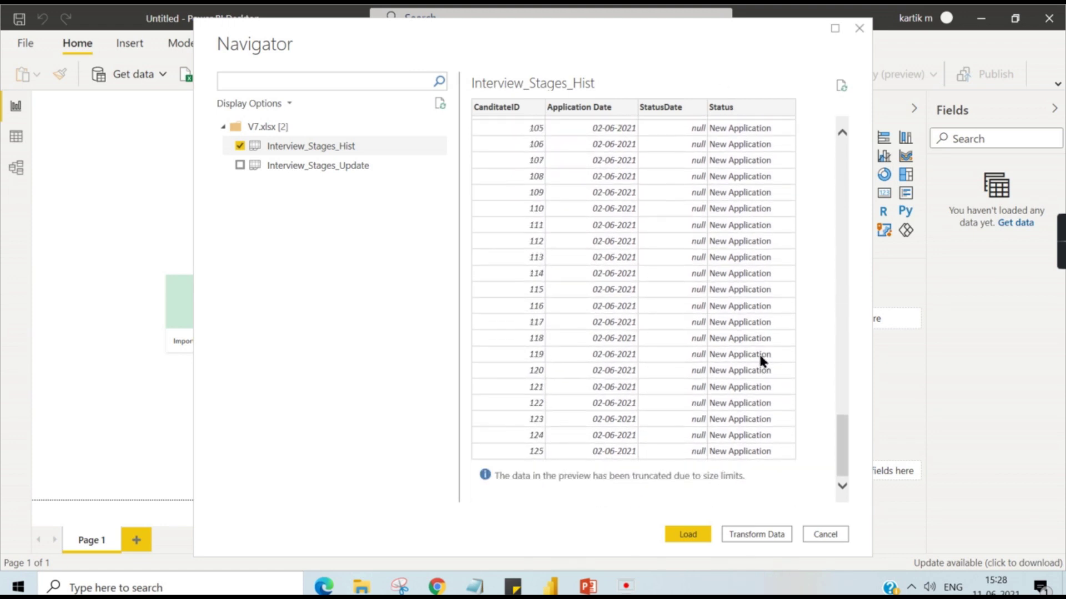
pyautogui.hotkey('alt', 'Tab')
pyautogui.hotkey('alt', 'Tab')
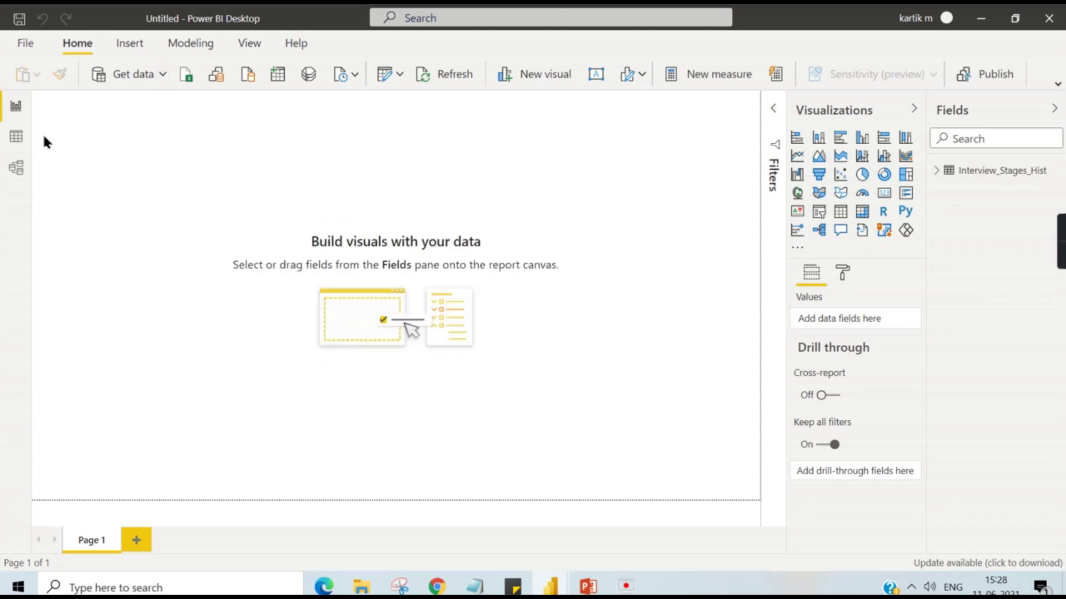
# - Switch to Data view and scroll through the Interview_Stages_Hist rows
pyautogui.click(16, 137)
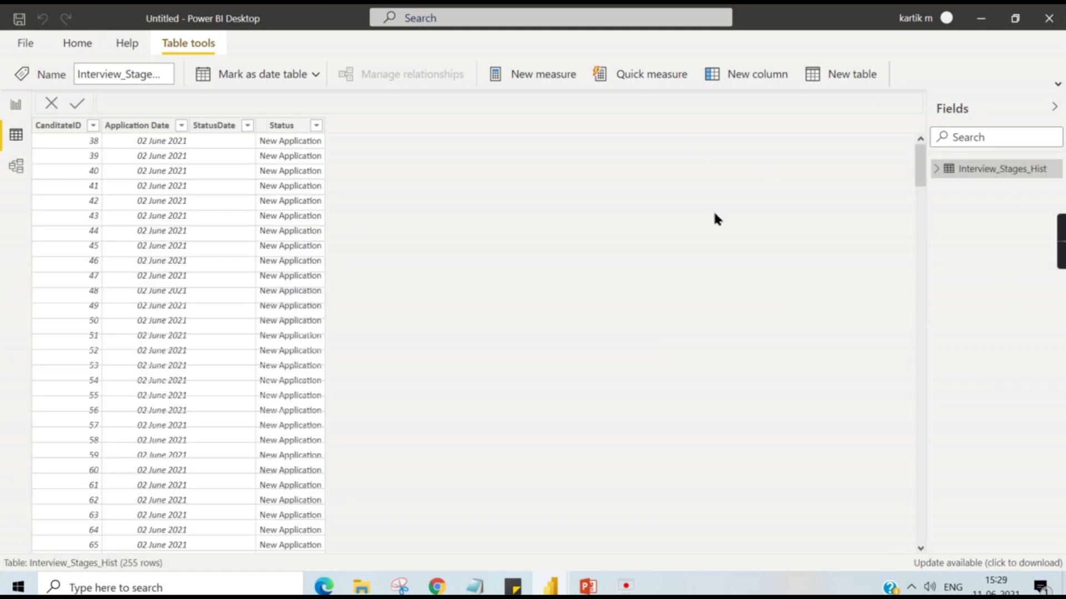
pyautogui.scroll(-20, 316, 252)
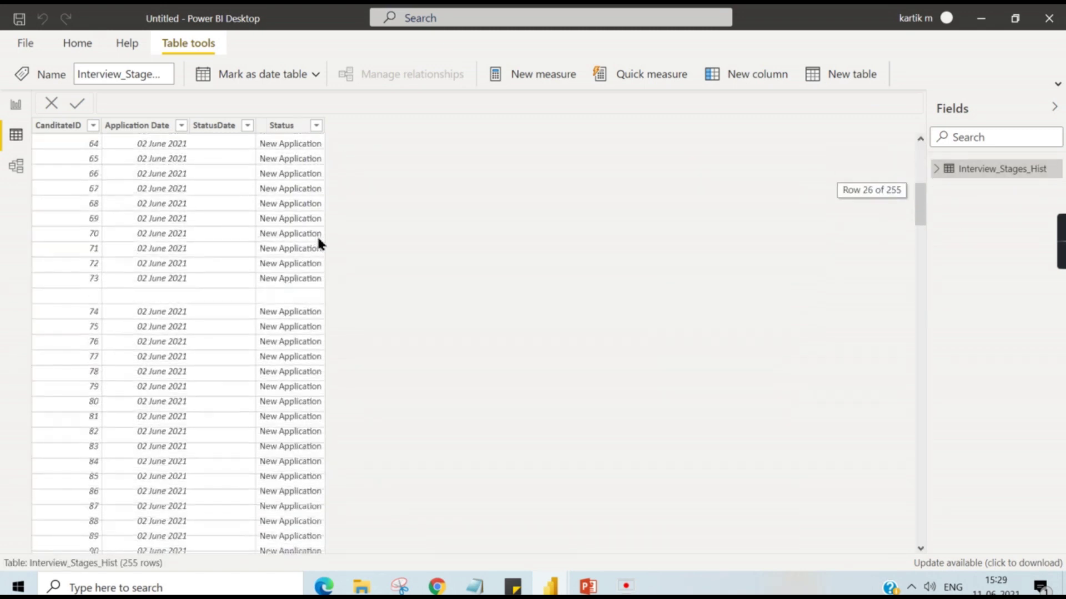
pyautogui.scroll(-7, 312, 285)
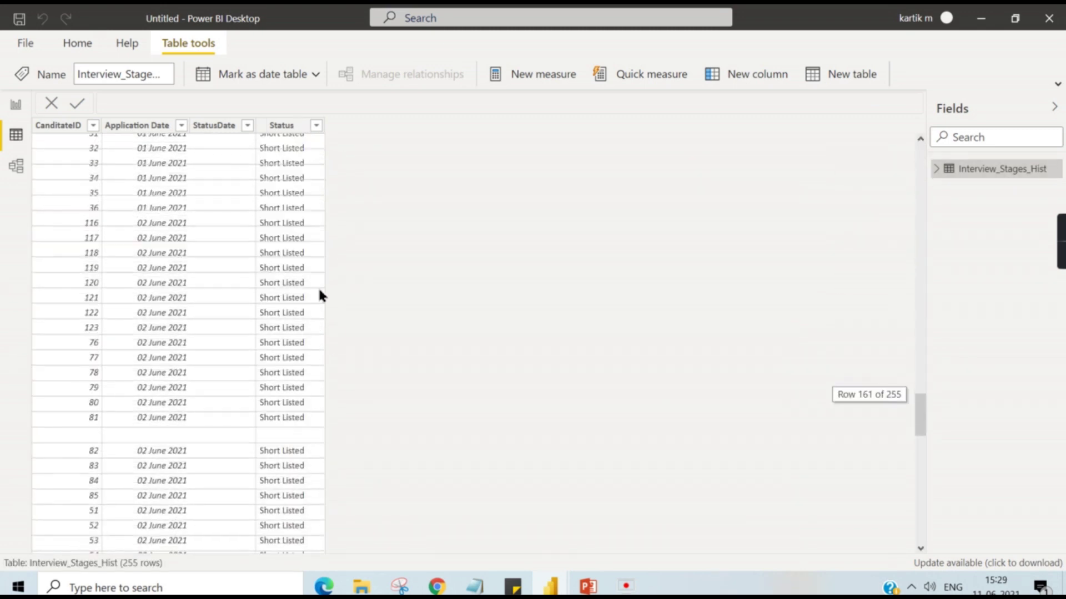
pyautogui.scroll(-18, 305, 294)
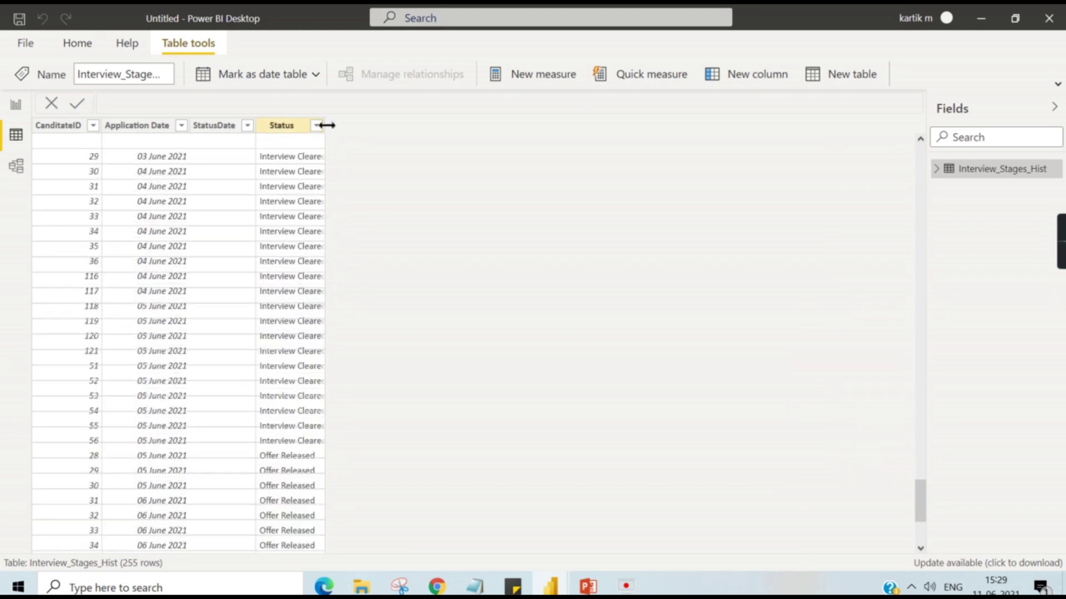
# - Widen the Status column to reveal full stage names and review the rows
pyautogui.moveTo(325, 124); pyautogui.dragTo(431, 127)
pyautogui.click(318, 192)
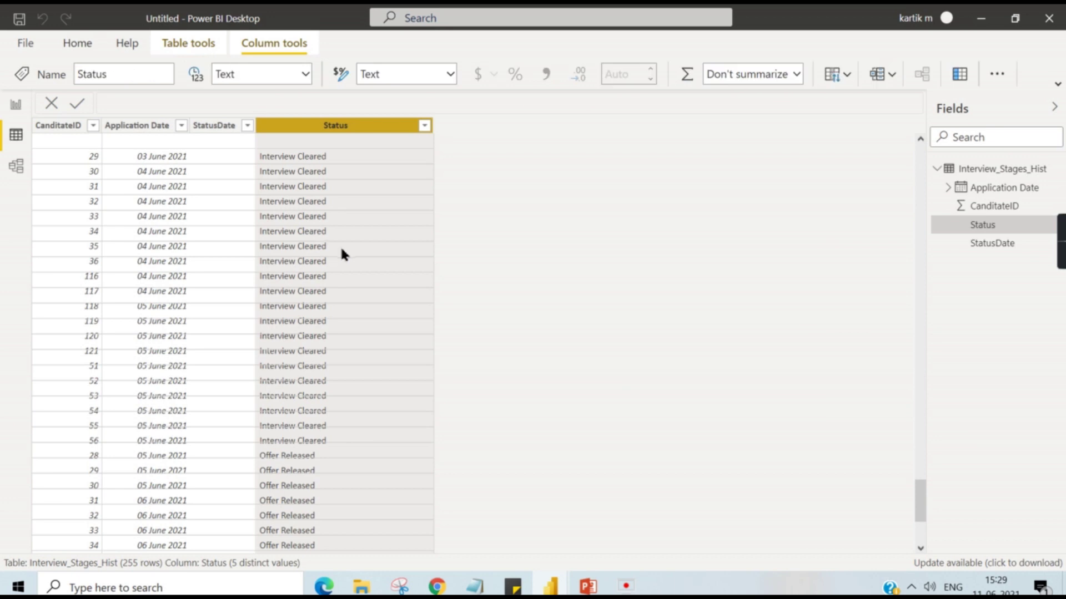
pyautogui.scroll(5, 370, 288)
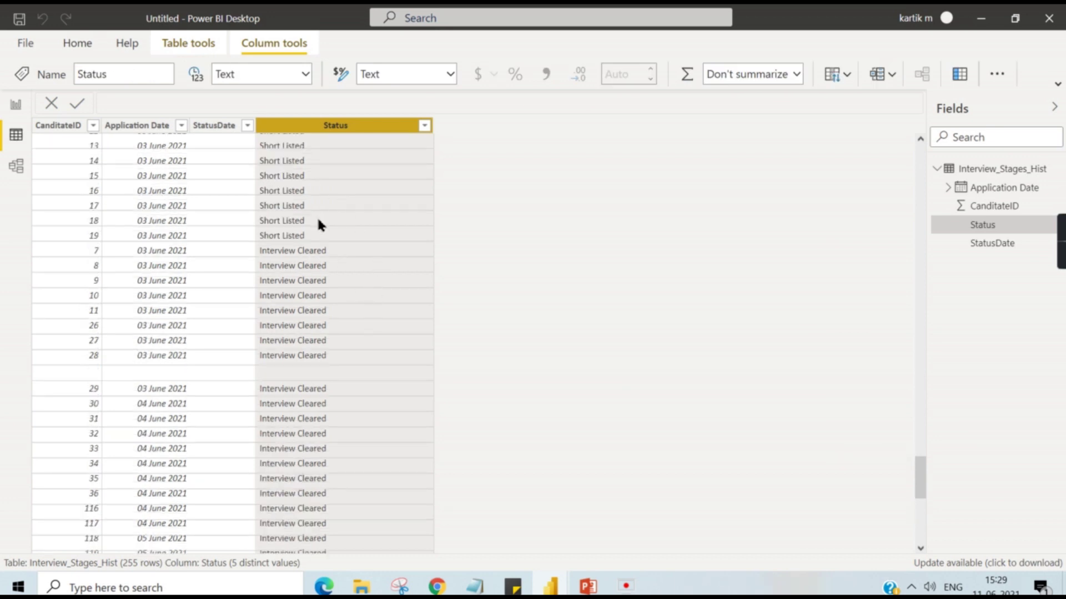
pyautogui.scroll(-7, 356, 318)
pyautogui.scroll(-3, 383, 284)
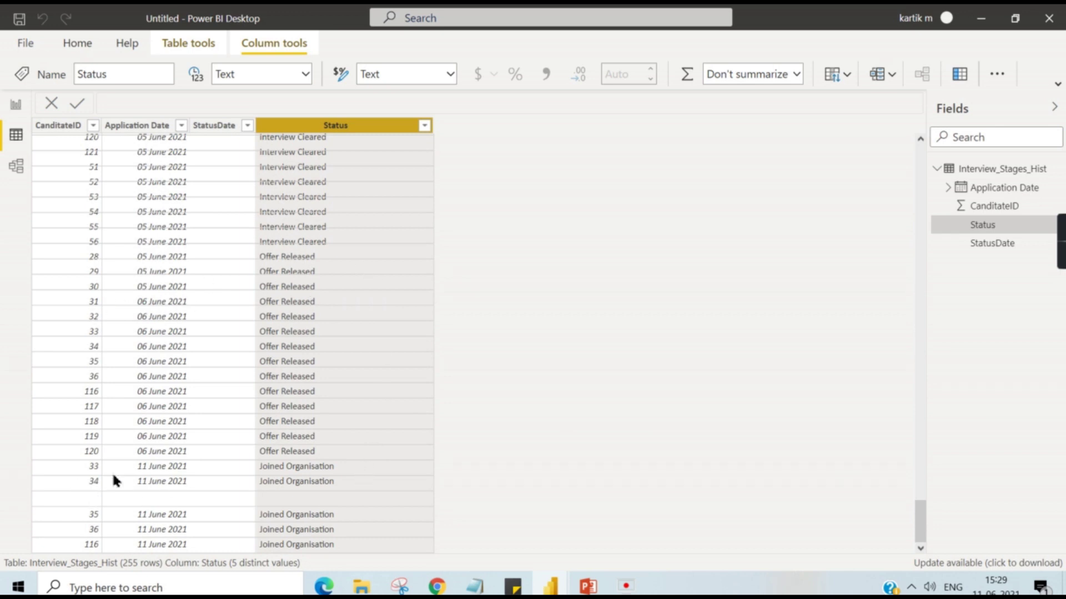
pyautogui.scroll(20, 309, 444)
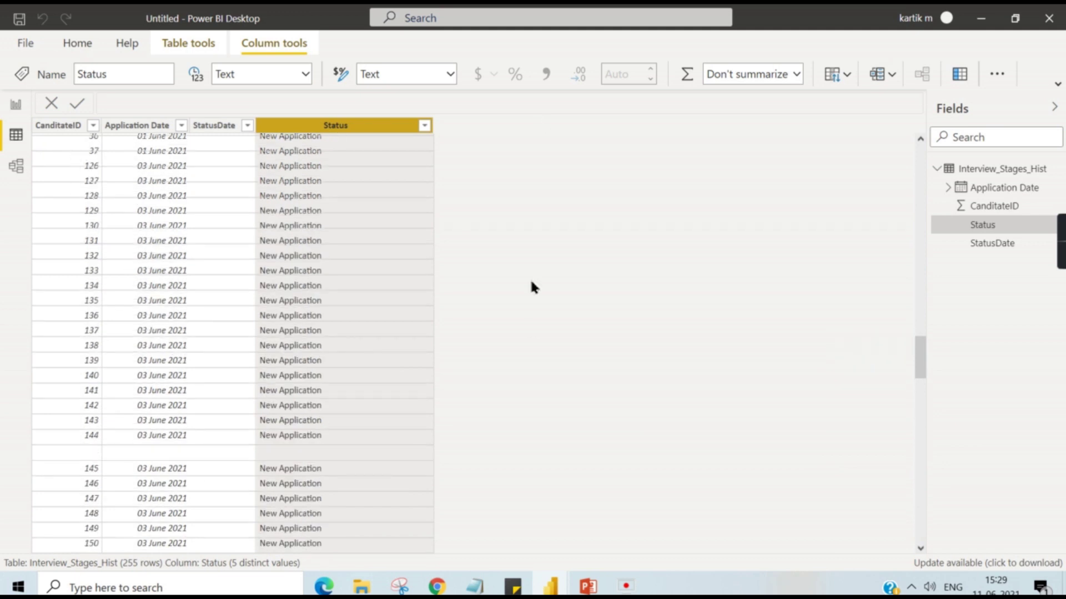
pyautogui.scroll(9, 60, 273)
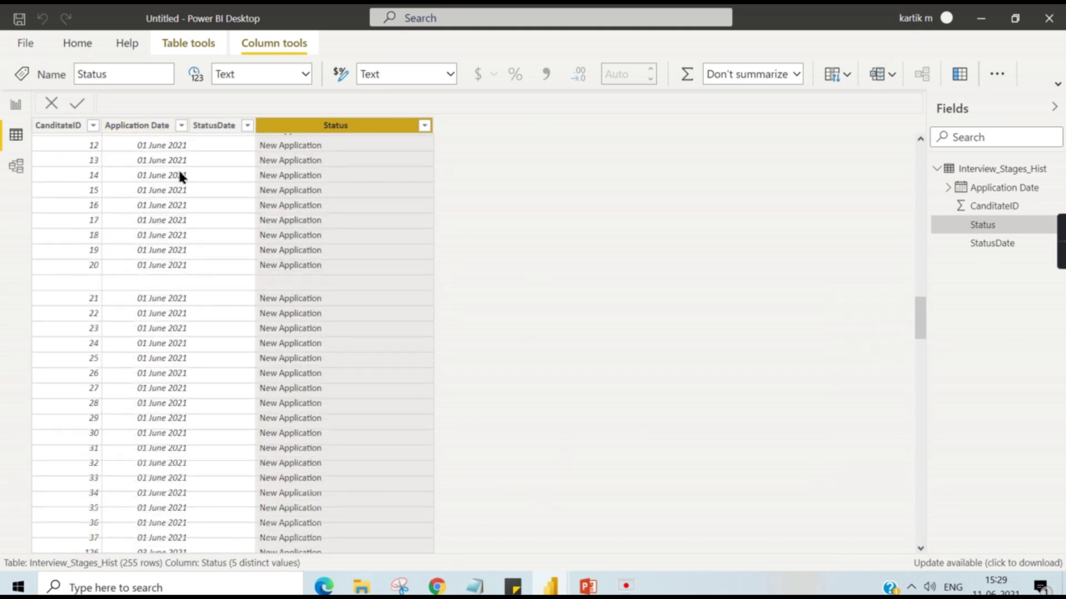
pyautogui.scroll(-10, 319, 410)
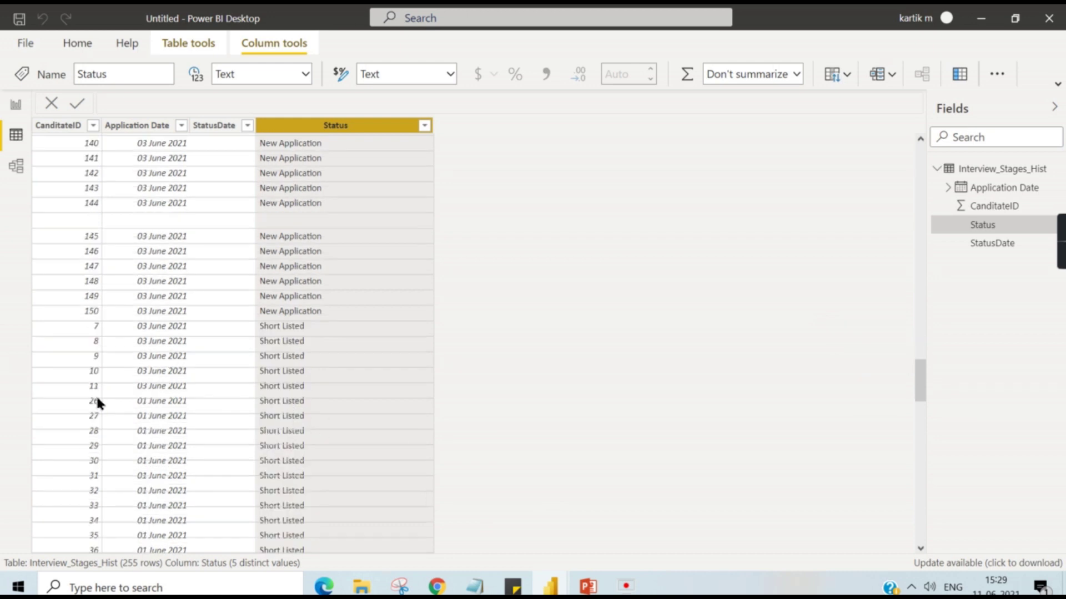
# - Back on the report page, give the page a light grey background at 4% transparency
pyautogui.click(17, 107)
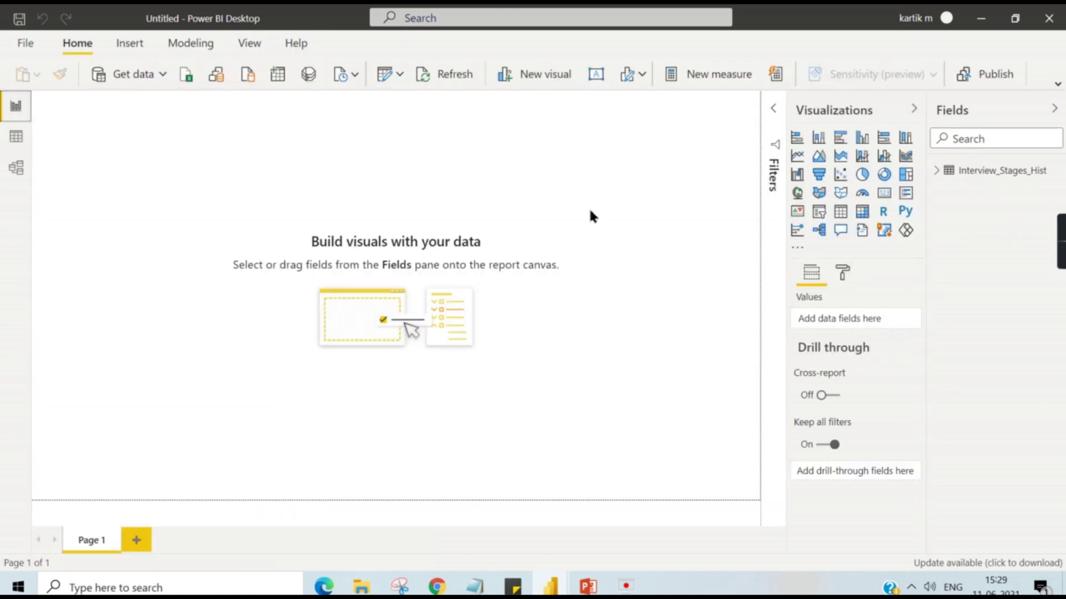
pyautogui.click(843, 272)
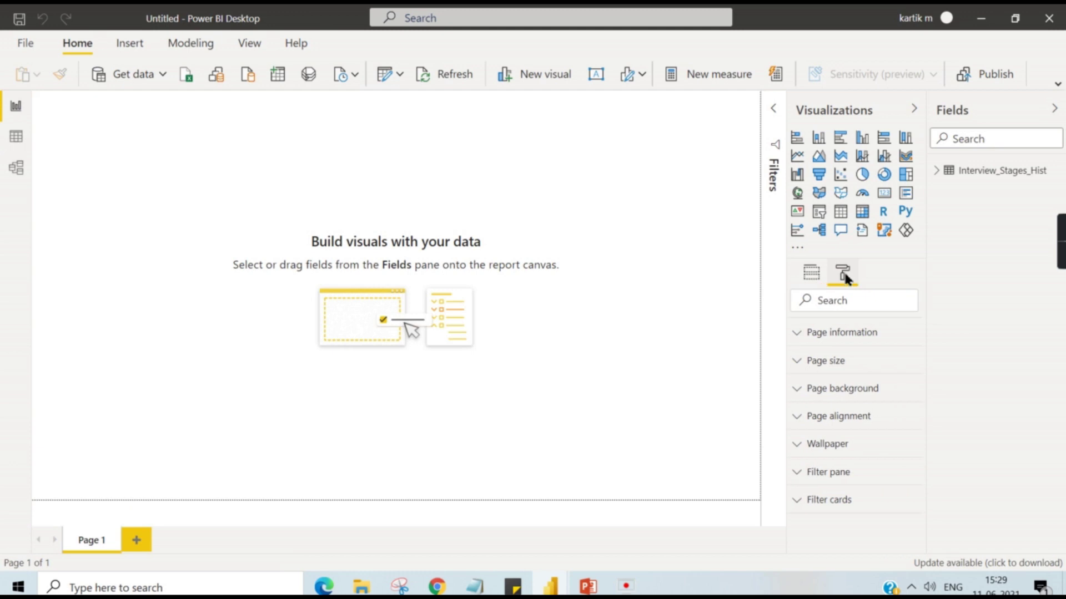
pyautogui.click(851, 384)
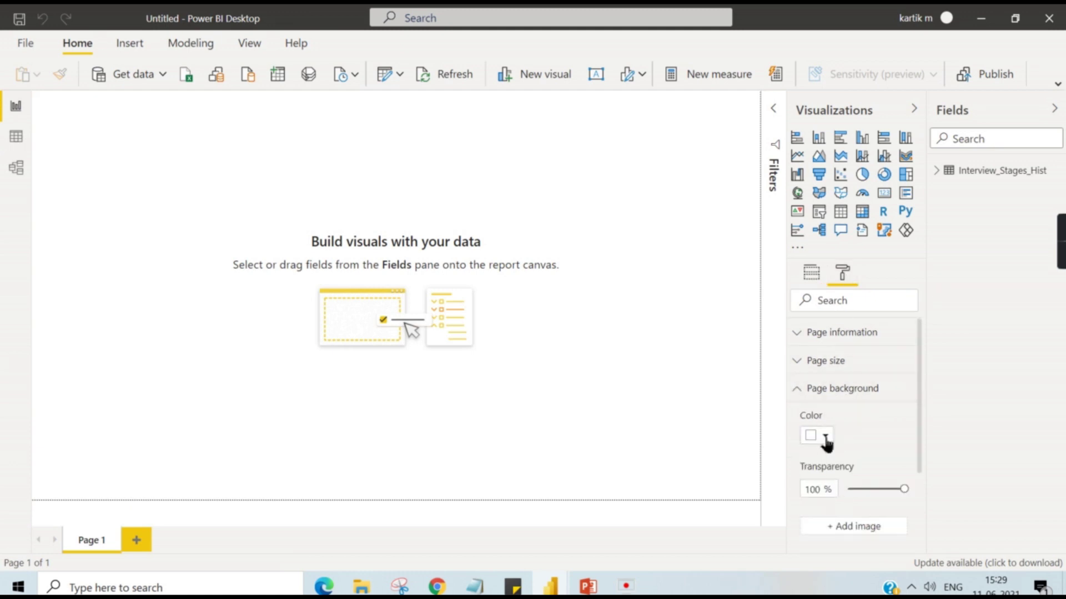
pyautogui.click(822, 435)
pyautogui.click(825, 241)
pyautogui.click(851, 489)
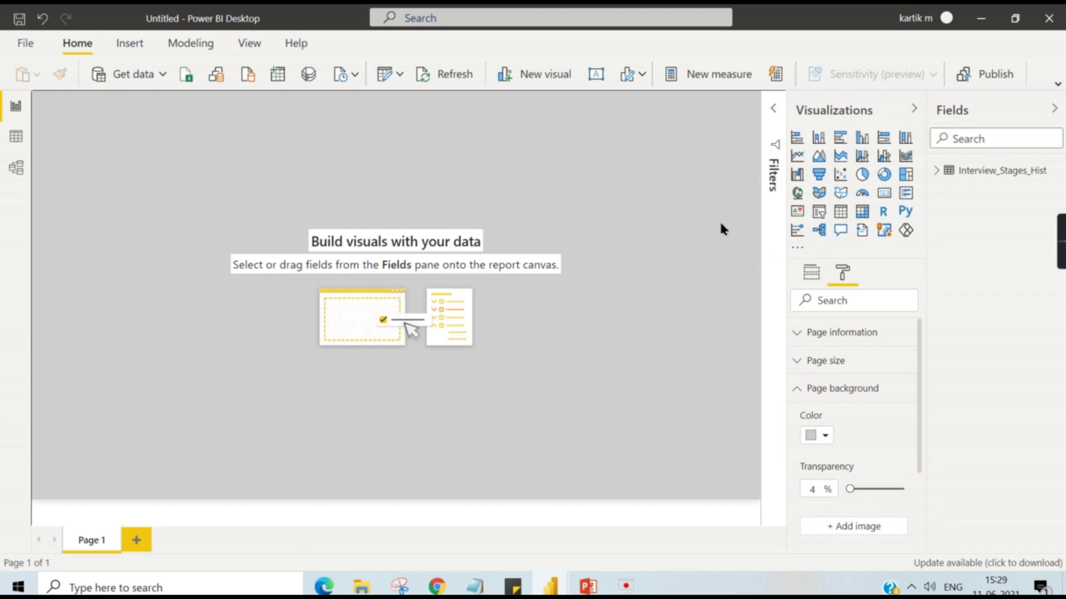
# - Add a funnel visual, enlarge it and centre it on the page
pyautogui.click(820, 174)
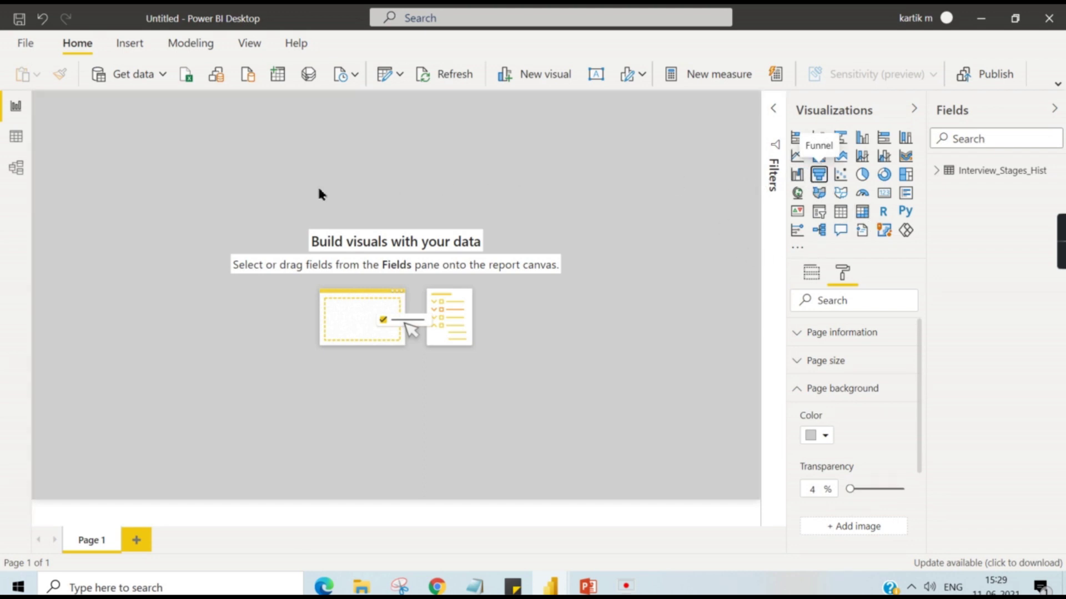
pyautogui.moveTo(166, 219); pyautogui.dragTo(450, 340)
pyautogui.moveTo(414, 161); pyautogui.dragTo(432, 182)
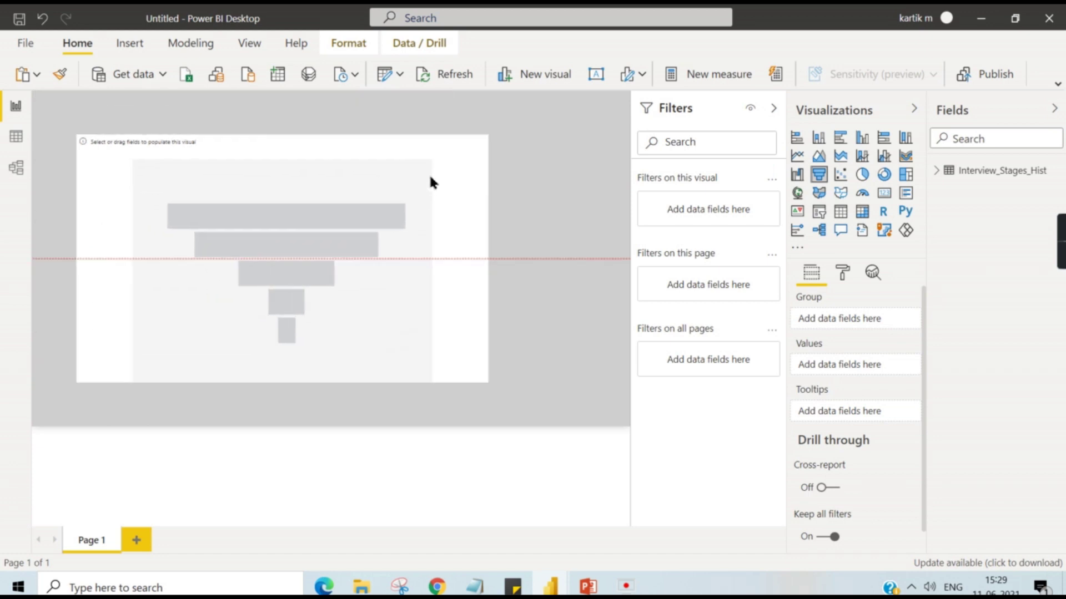
# - Plot CanditateID as the funnel's values, grouped by Status
pyautogui.click(938, 171)
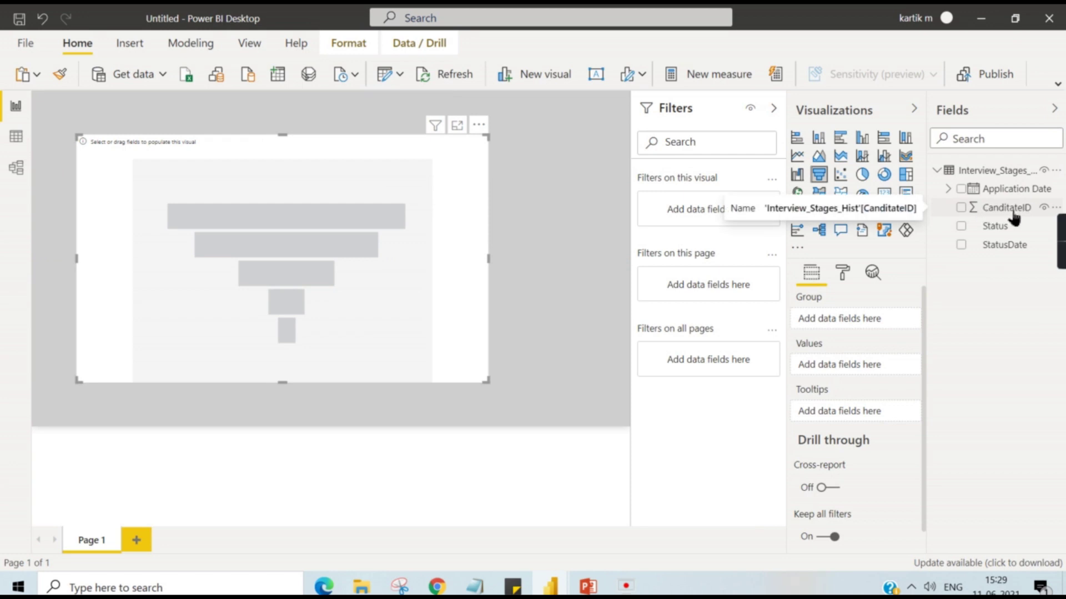
pyautogui.moveTo(1012, 216); pyautogui.dragTo(849, 372)
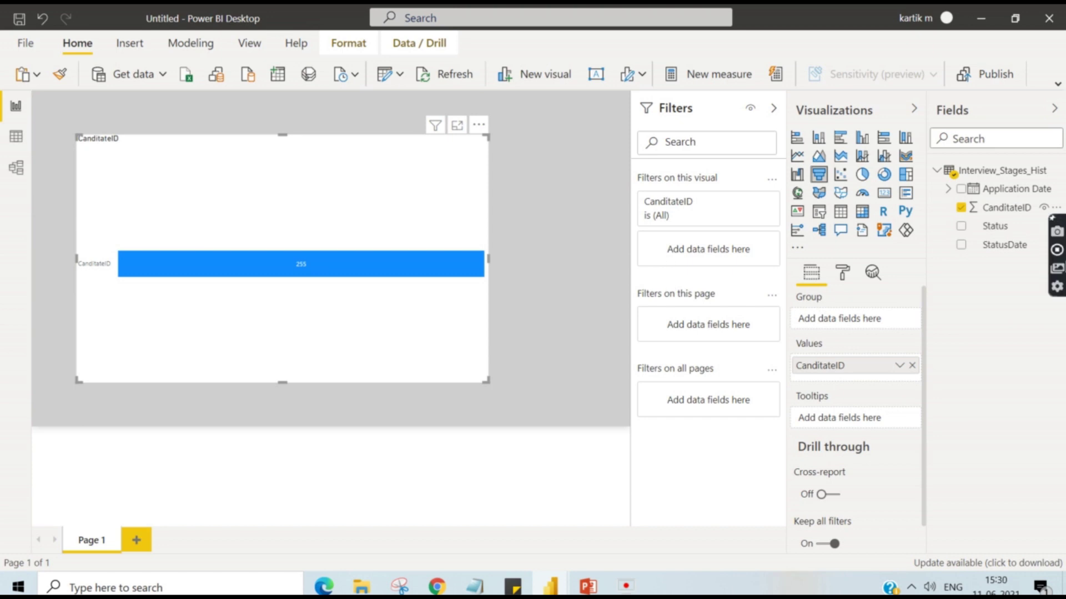
pyautogui.moveTo(1006, 233); pyautogui.dragTo(840, 317)
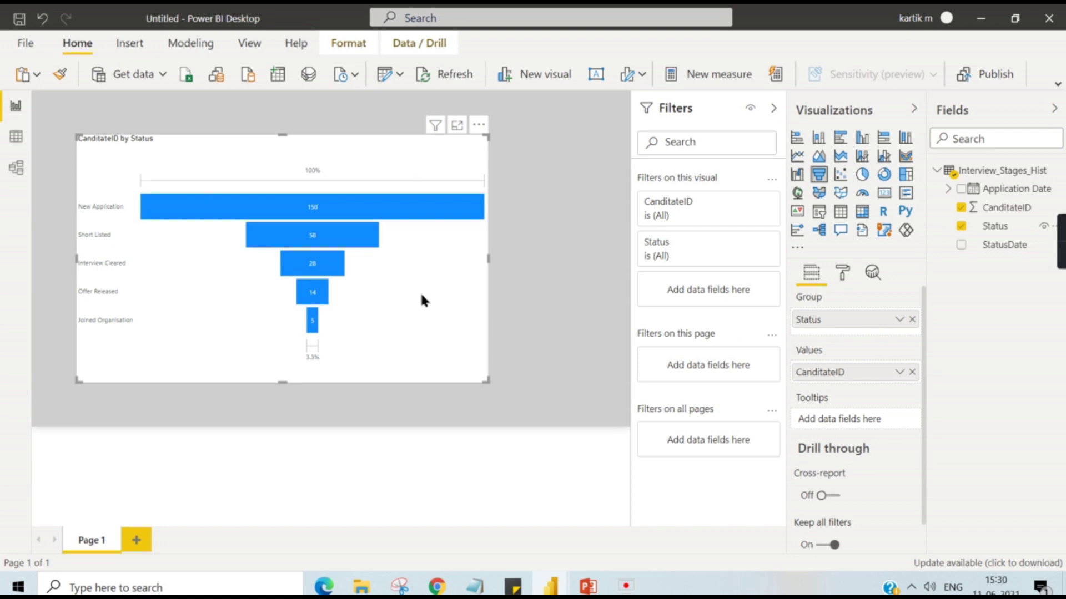
# - Narrow the funnel visual by dragging its left edge inward
pyautogui.moveTo(78, 136); pyautogui.dragTo(134, 139)
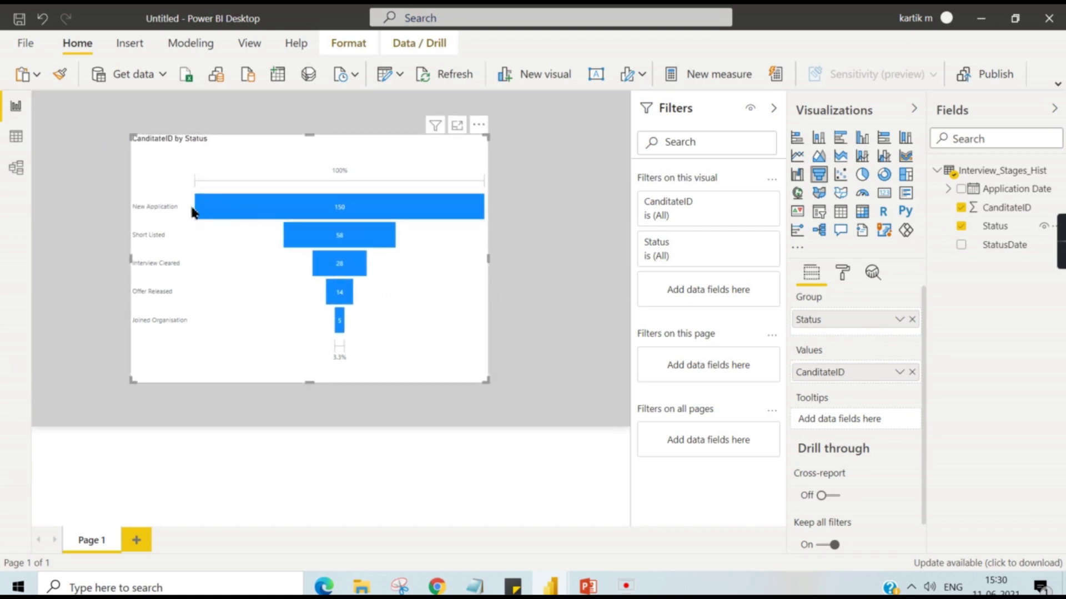
pyautogui.moveTo(366, 244)
pyautogui.moveTo(348, 274)
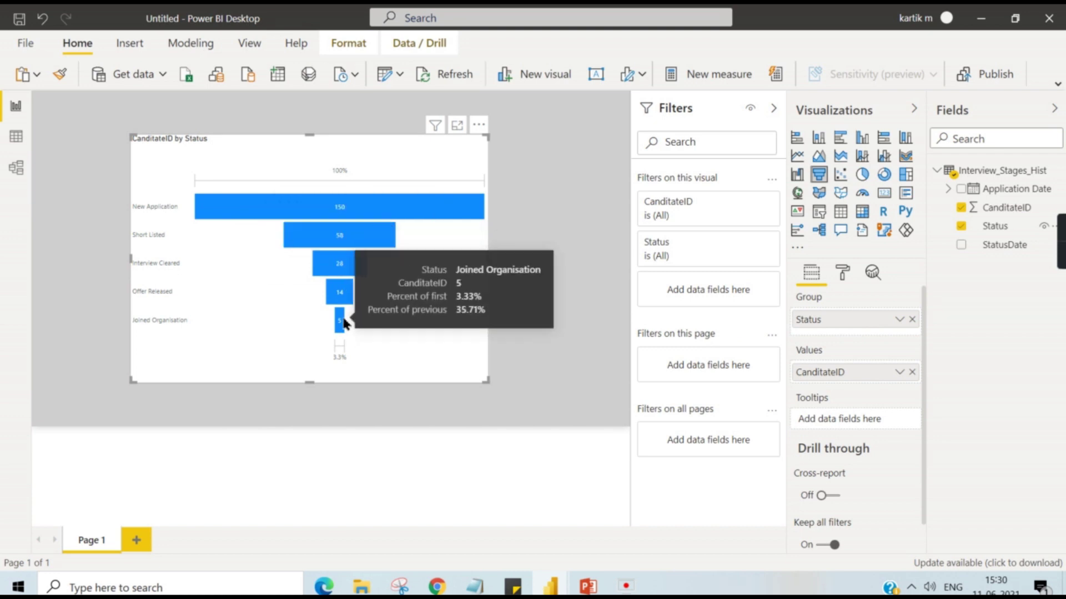
pyautogui.moveTo(347, 304)
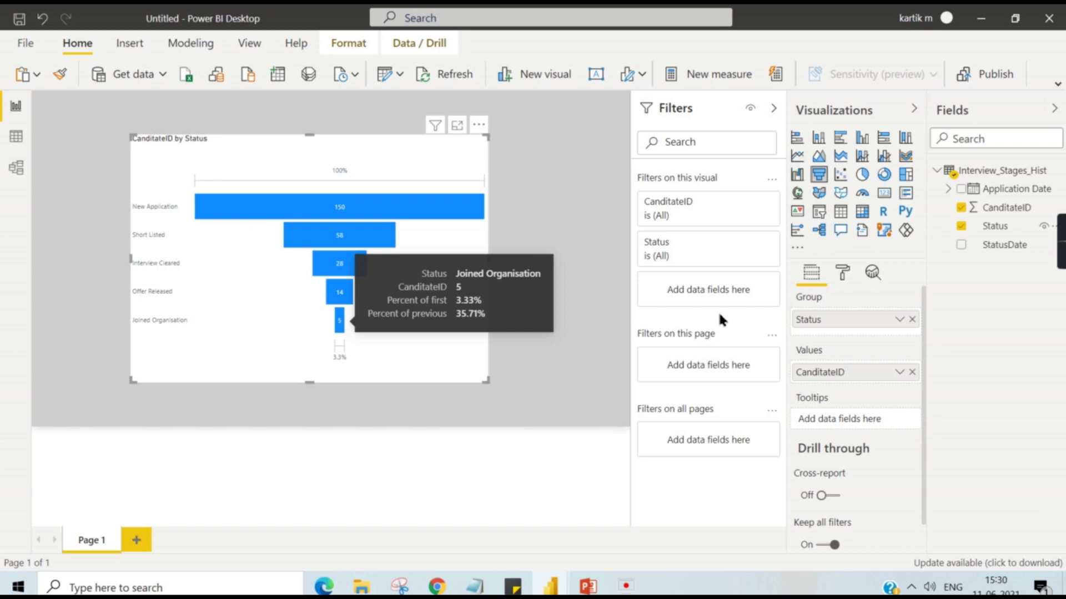
# - Set the funnel's category labels to 15 pt Segoe UI Bold
pyautogui.click(842, 274)
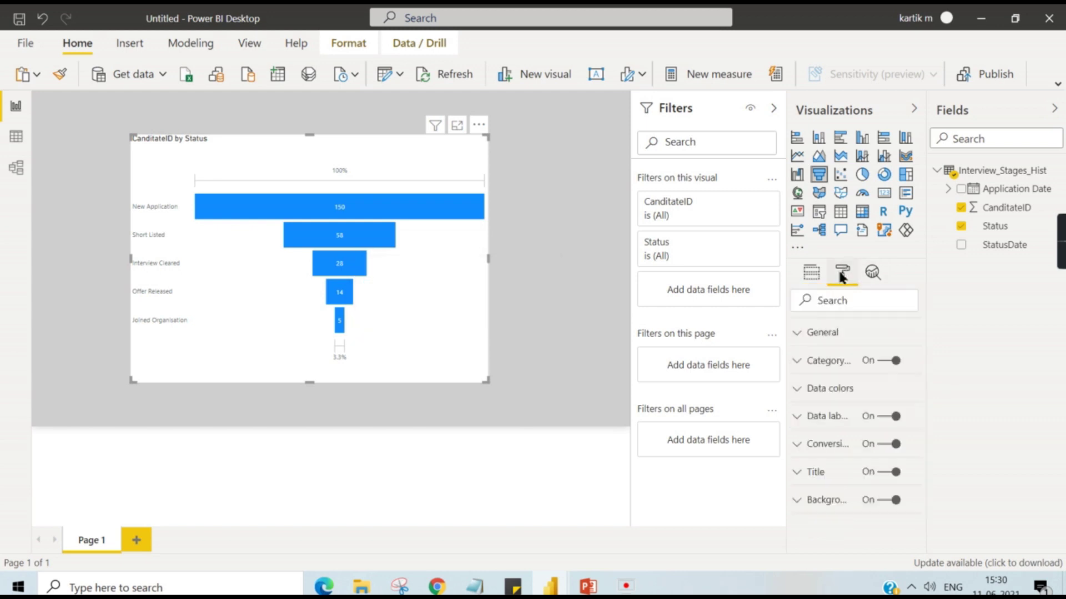
pyautogui.click(843, 367)
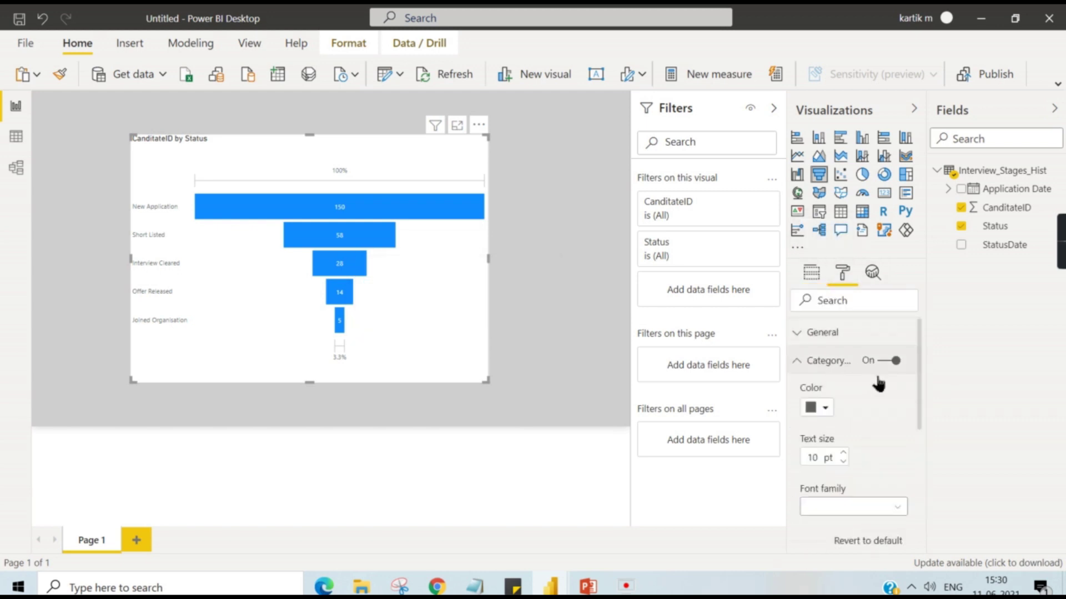
pyautogui.click(843, 453)
pyautogui.click(843, 453)
pyautogui.click(843, 453)
pyautogui.click(842, 453)
pyautogui.click(842, 453)
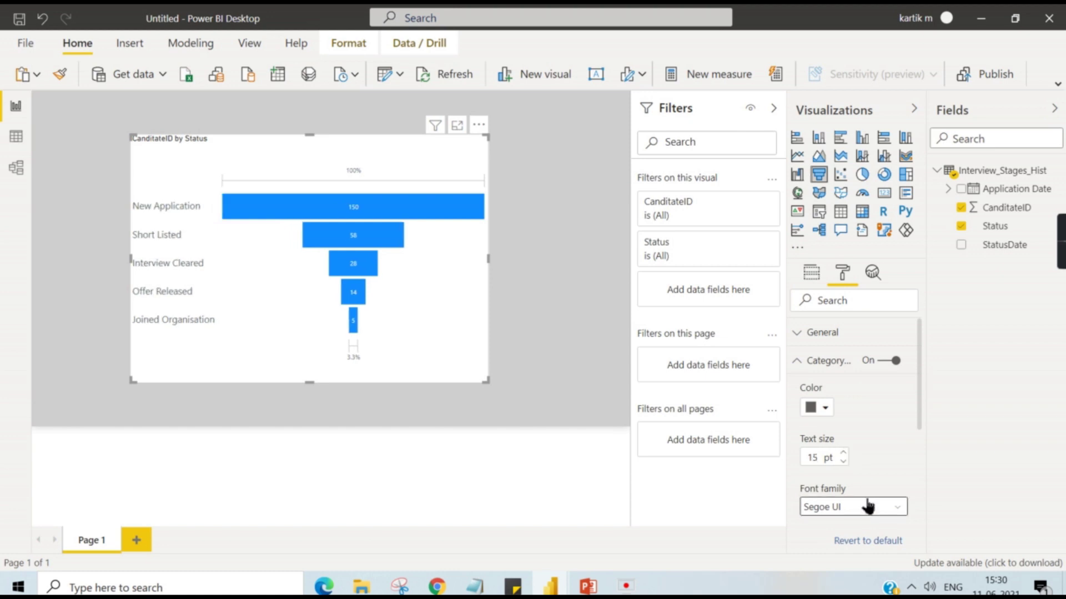
pyautogui.click(869, 515)
pyautogui.scroll(-4, 865, 471)
pyautogui.click(861, 363)
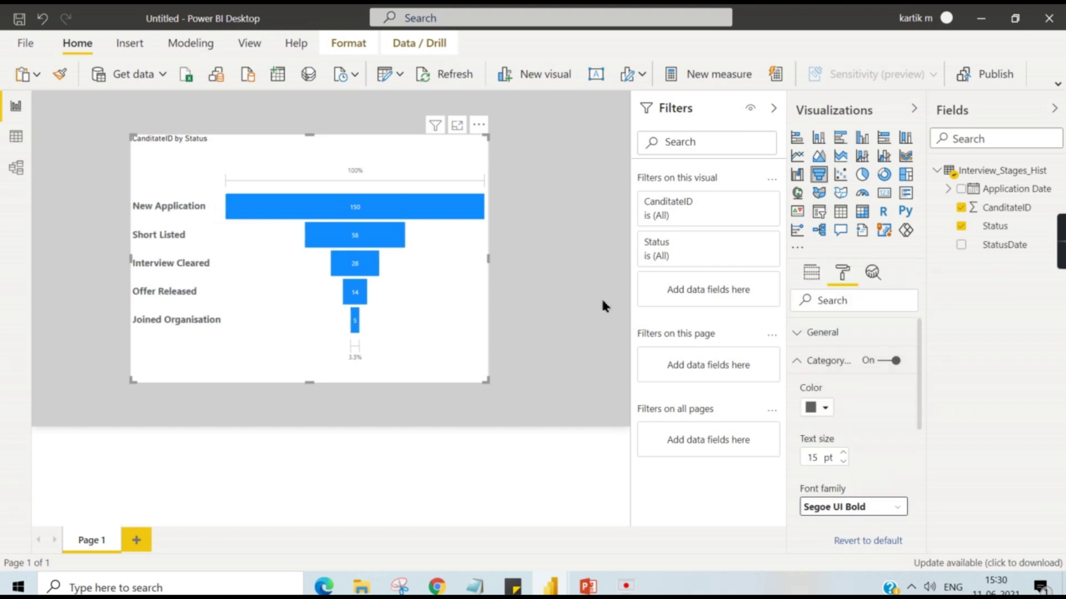
pyautogui.click(841, 362)
# - Colour the funnel bars purple
pyautogui.click(854, 389)
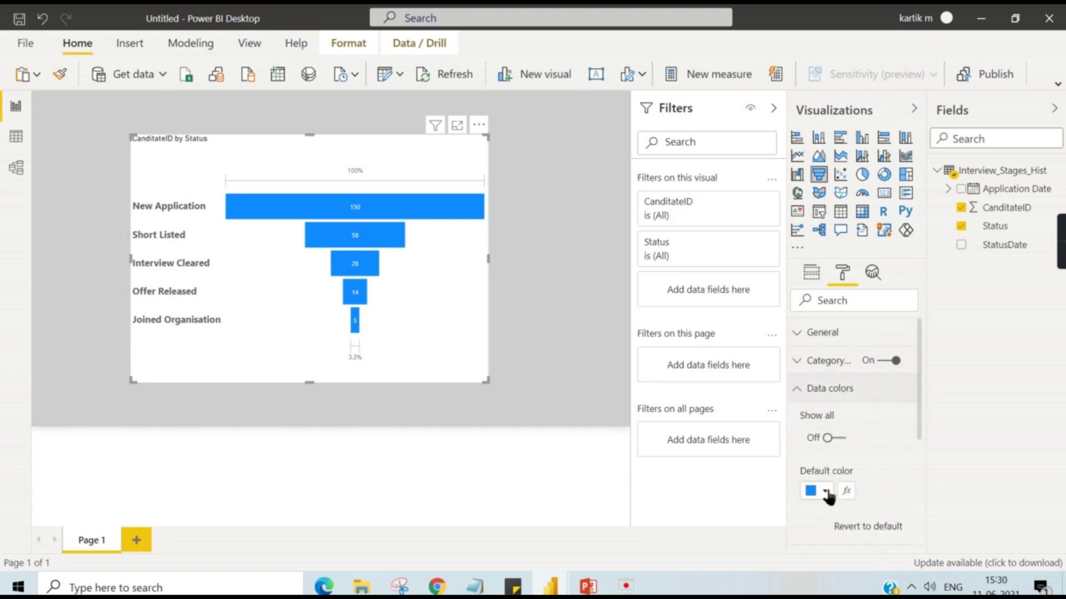
pyautogui.click(825, 491)
pyautogui.click(898, 298)
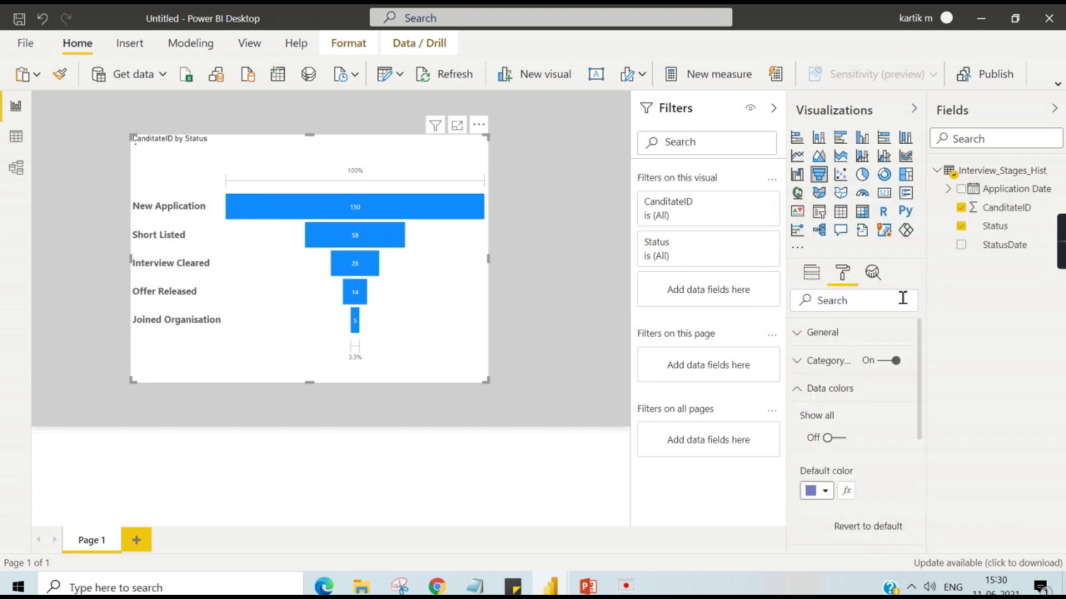
pyautogui.click(877, 390)
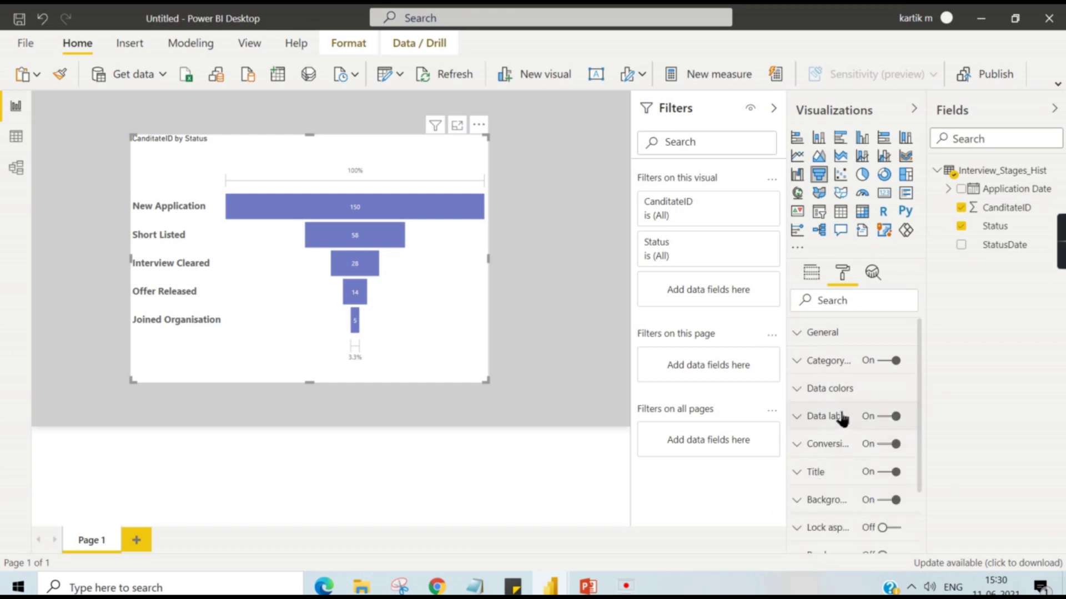
# - Enlarge the data labels to 14 pt and hide the Filters pane
pyautogui.click(847, 418)
pyautogui.scroll(-3, 865, 472)
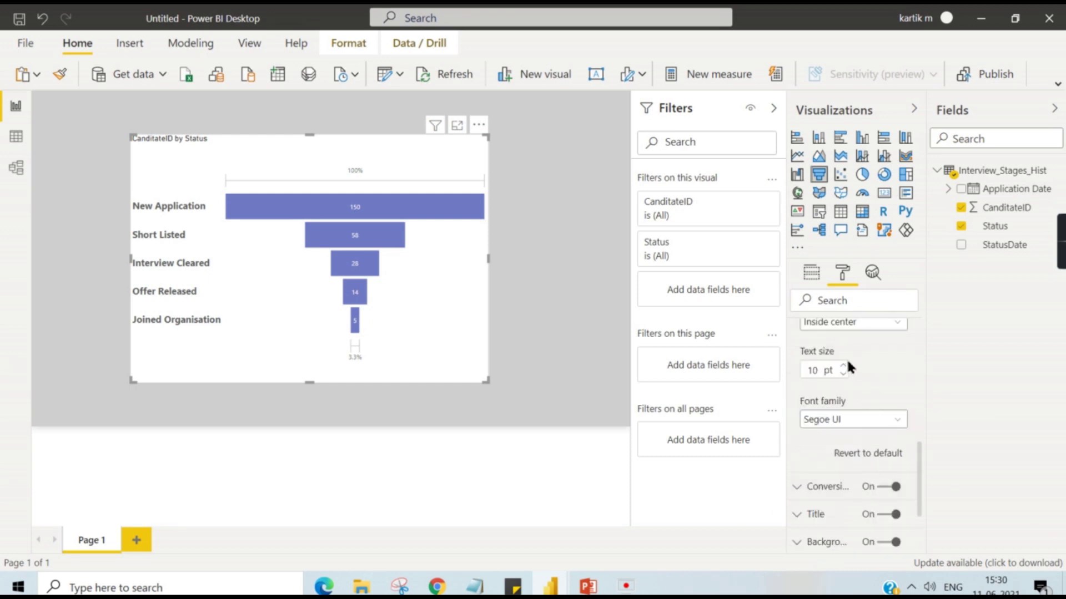
pyautogui.click(843, 365)
pyautogui.click(843, 366)
pyautogui.click(843, 366)
pyautogui.click(843, 366)
pyautogui.click(775, 109)
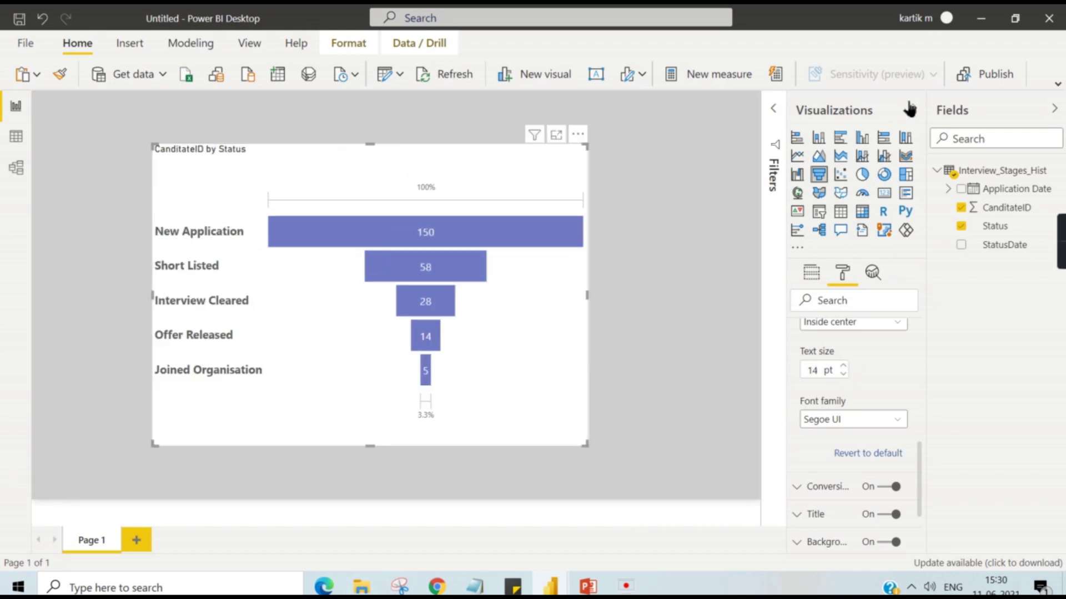
# - Collapse the Visualizations and Fields panes and inspect the full-canvas funnel from 150 to 5
pyautogui.click(914, 109)
pyautogui.click(1054, 109)
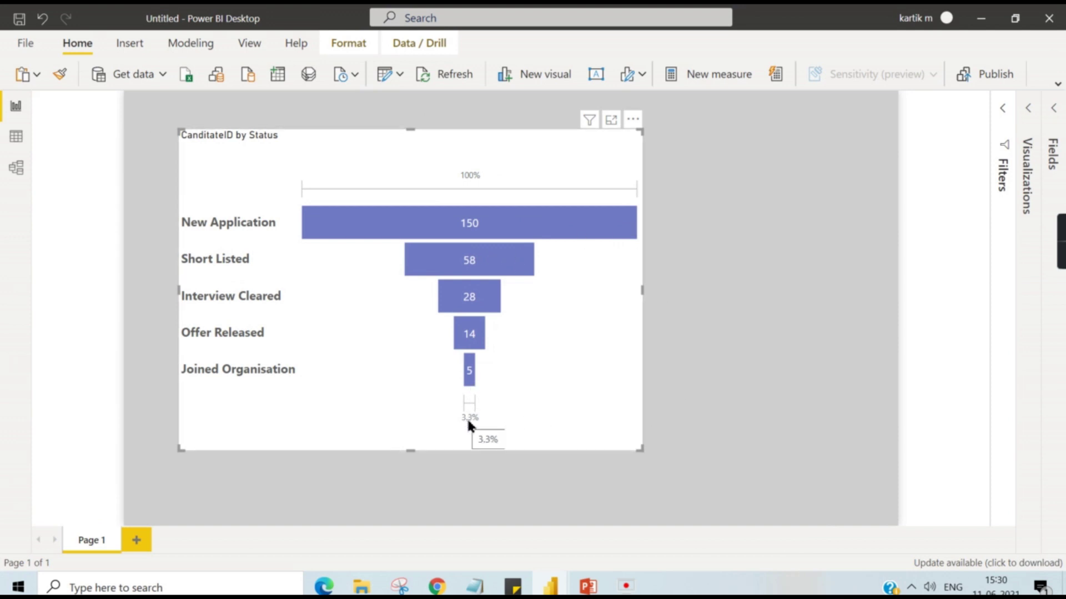
pyautogui.moveTo(458, 231)
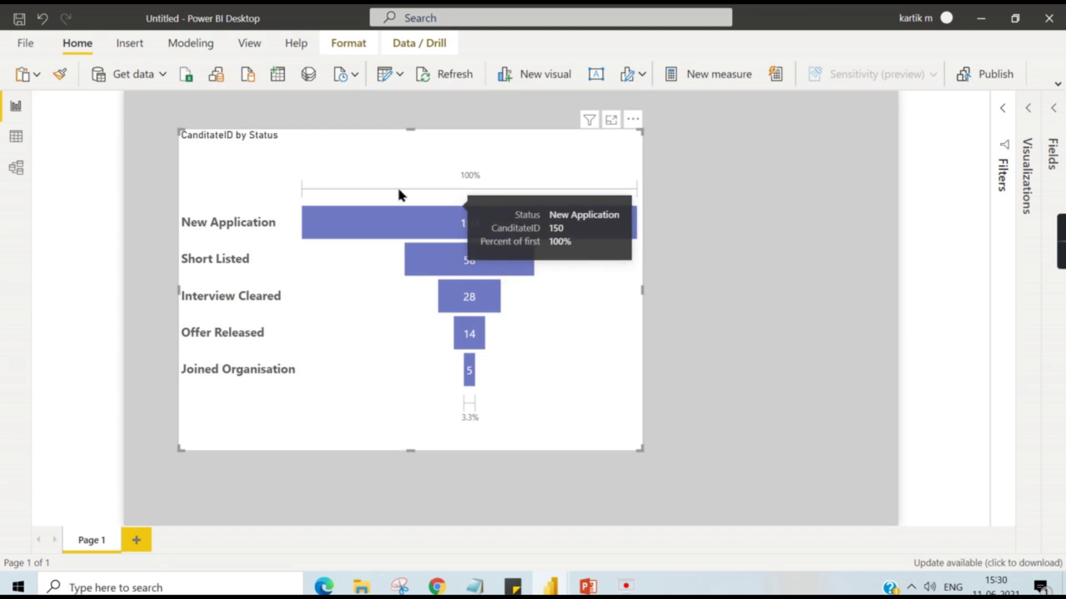
pyautogui.moveTo(630, 228)
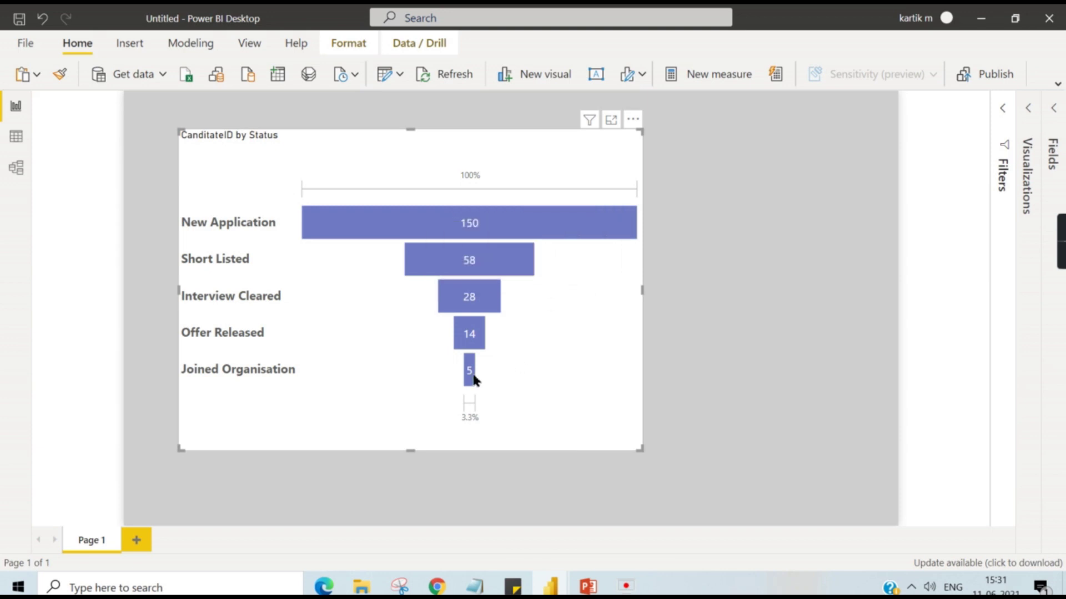
pyautogui.moveTo(473, 379)
pyautogui.moveTo(499, 344)
pyautogui.moveTo(485, 335)
pyautogui.moveTo(514, 224)
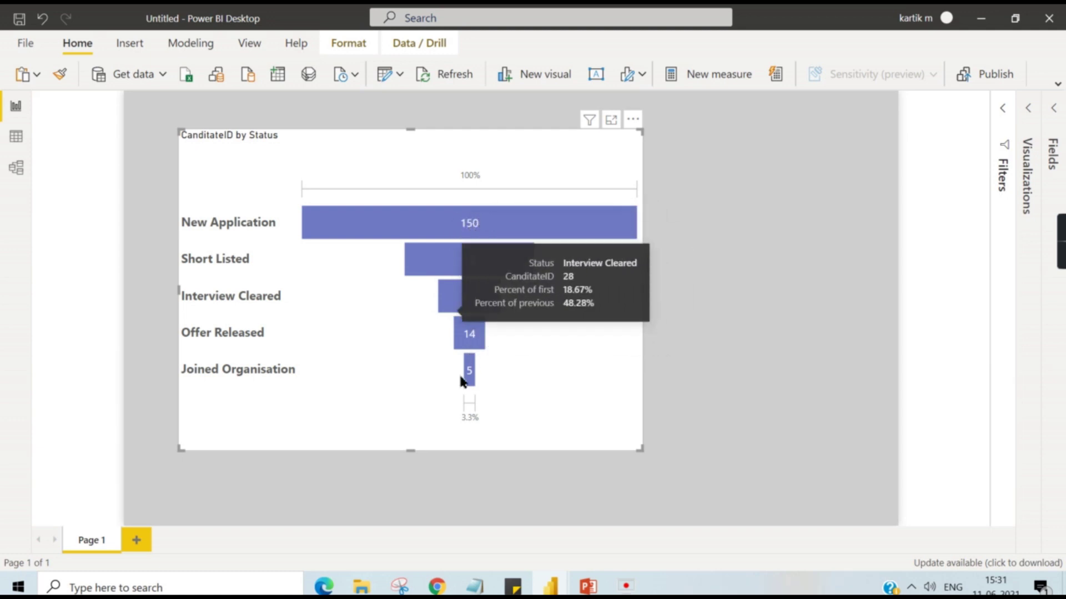
pyautogui.moveTo(469, 380)
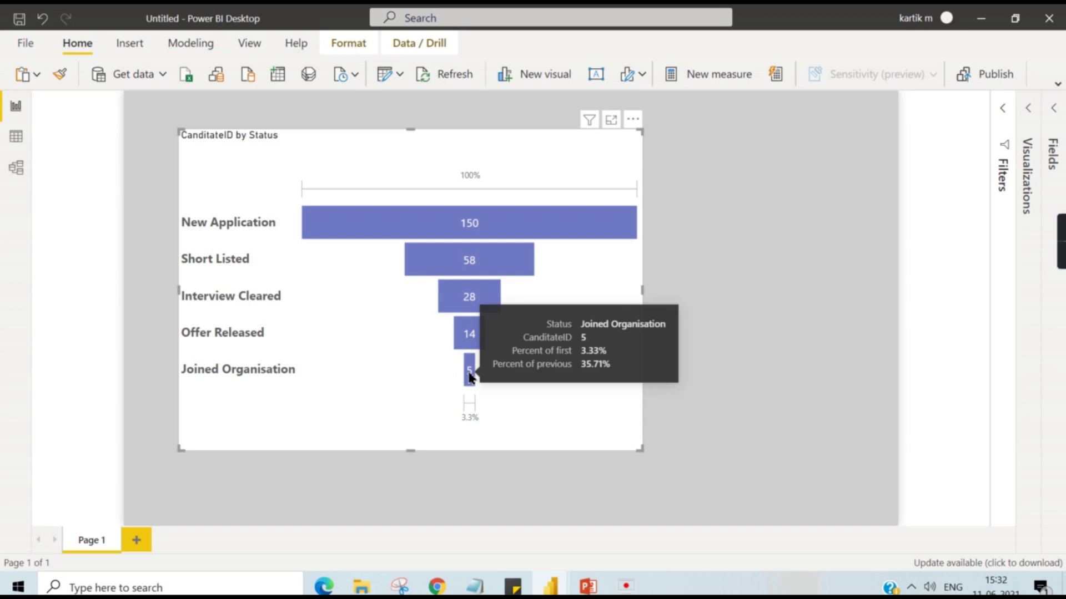
pyautogui.moveTo(471, 269)
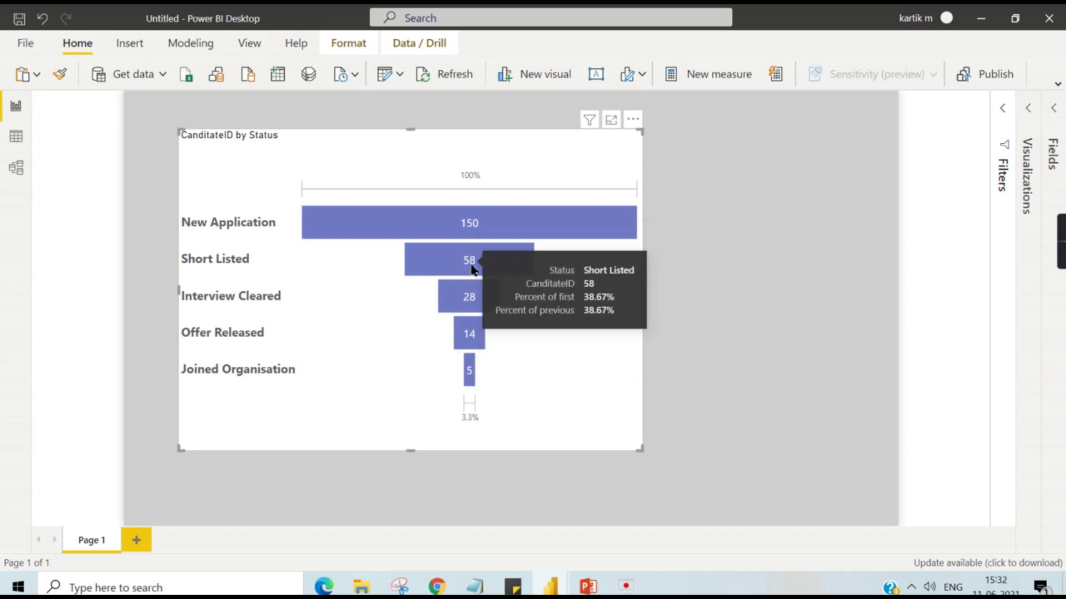
pyautogui.moveTo(471, 235)
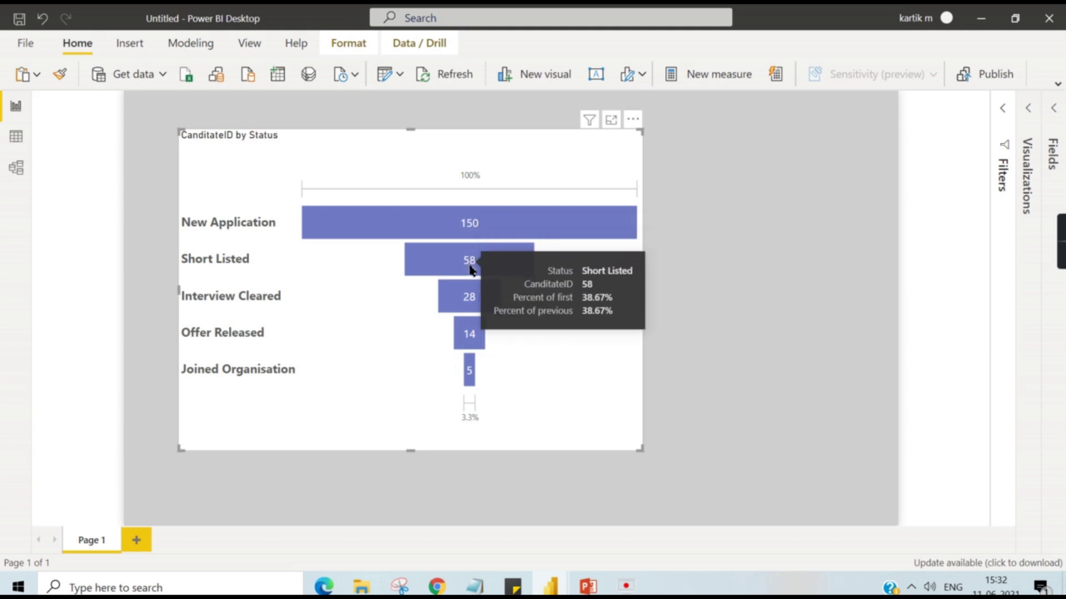
pyautogui.moveTo(468, 302)
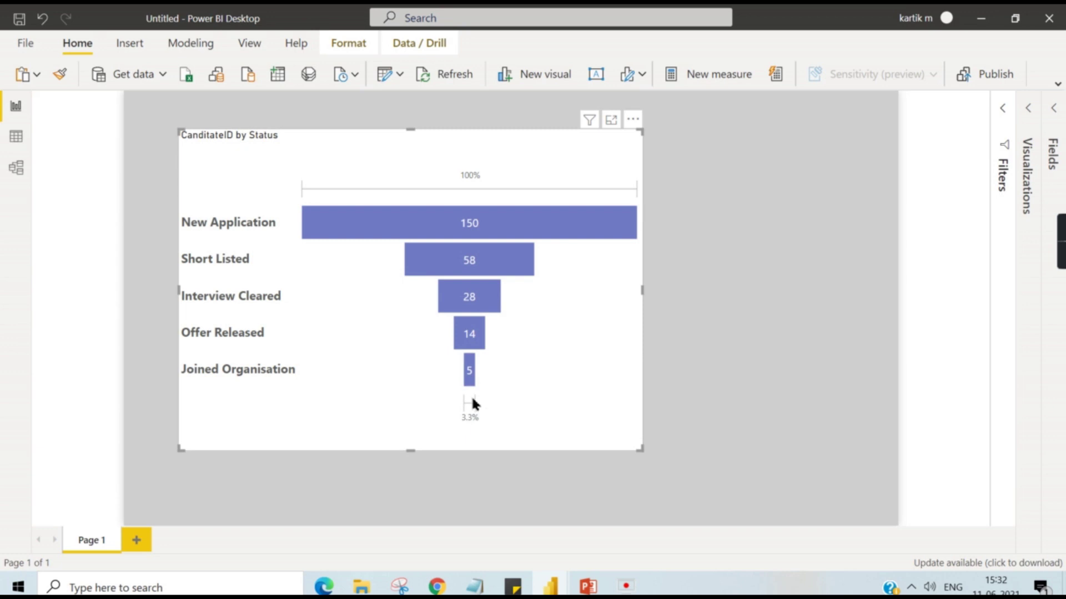
# - Nudge the funnel up-left, make it narrower, and reopen the Fields pane
pyautogui.moveTo(585, 214)
pyautogui.moveTo(640, 132)
pyautogui.mouseDown()
pyautogui.moveTo(520, 131)
pyautogui.moveTo(631, 130)
pyautogui.mouseUp()
pyautogui.moveTo(432, 140); pyautogui.dragTo(407, 133)
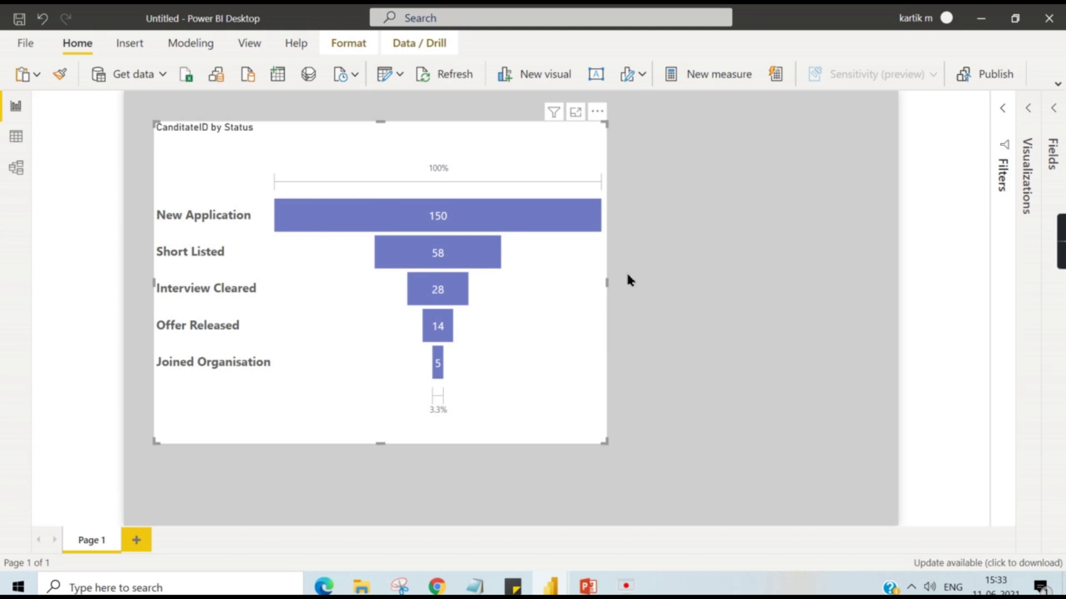
pyautogui.moveTo(609, 443); pyautogui.dragTo(567, 436)
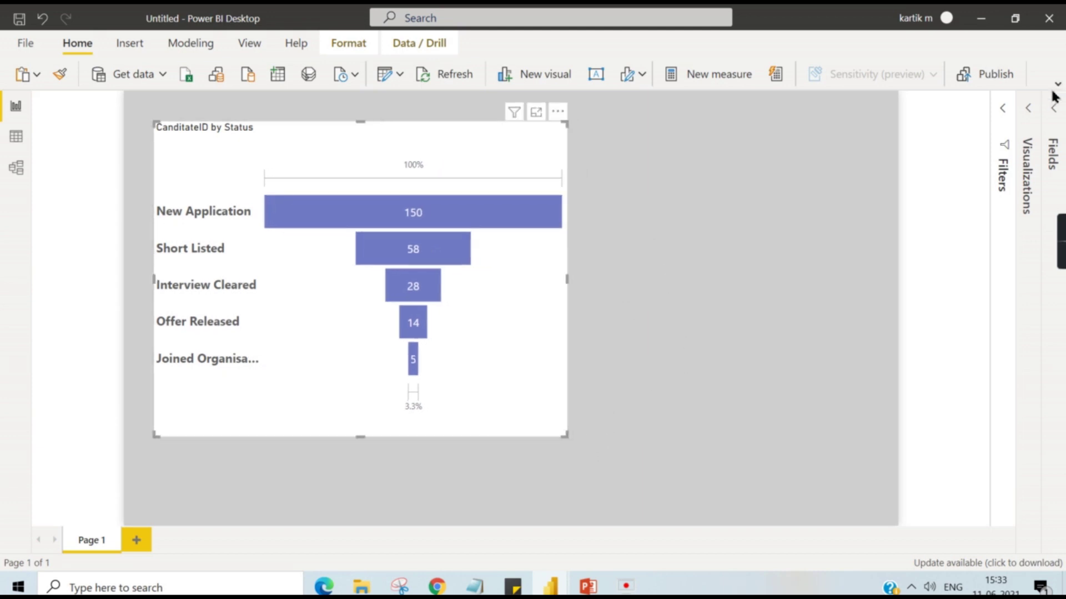
pyautogui.click(1053, 107)
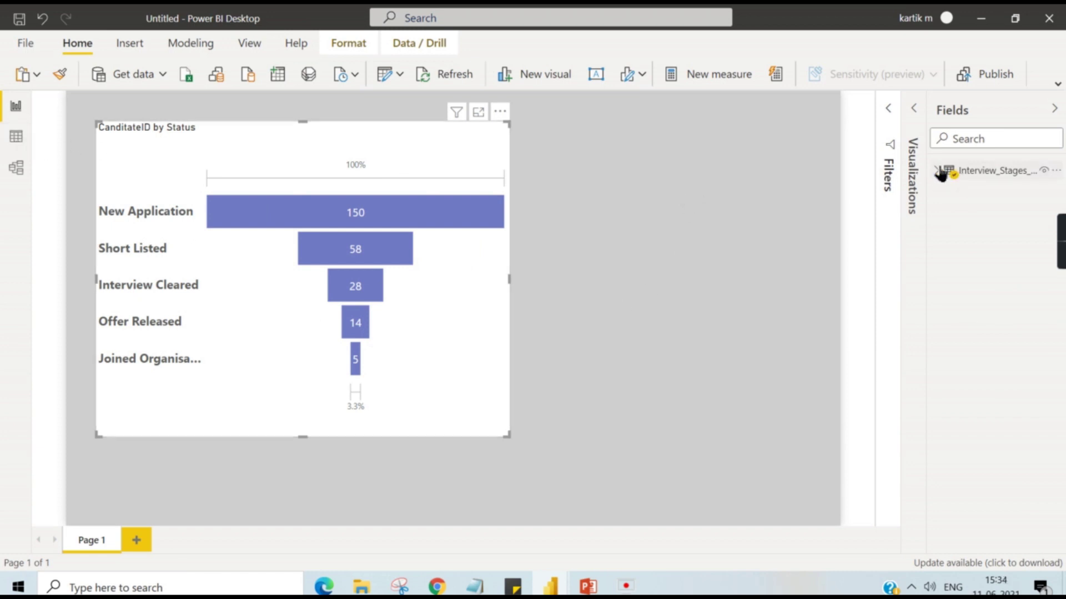
# - Switch to Data view and scroll through the Interview_Stages_Hist table
pyautogui.click(17, 135)
pyautogui.scroll(10, 79, 189)
pyautogui.scroll(10, 95, 153)
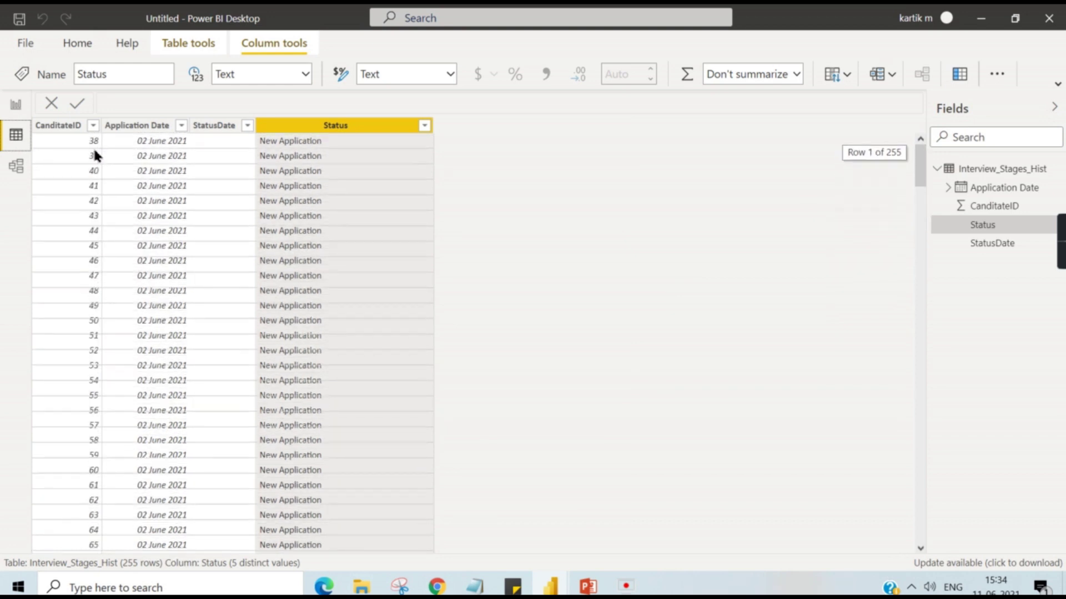
pyautogui.scroll(-20, 180, 312)
pyautogui.scroll(-2, 166, 444)
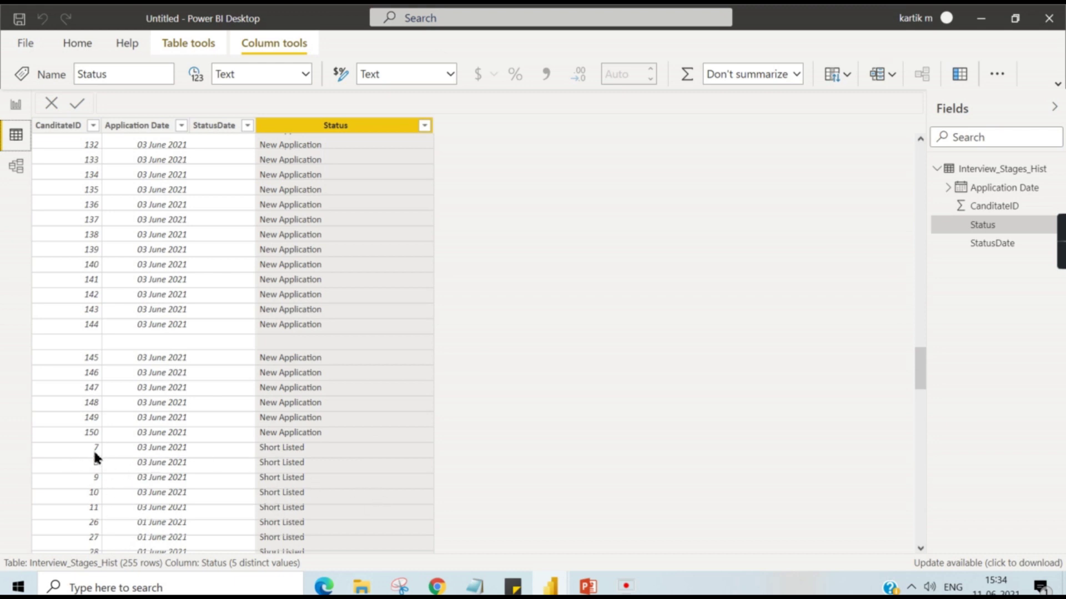
pyautogui.scroll(15, 99, 231)
pyautogui.scroll(8, 117, 243)
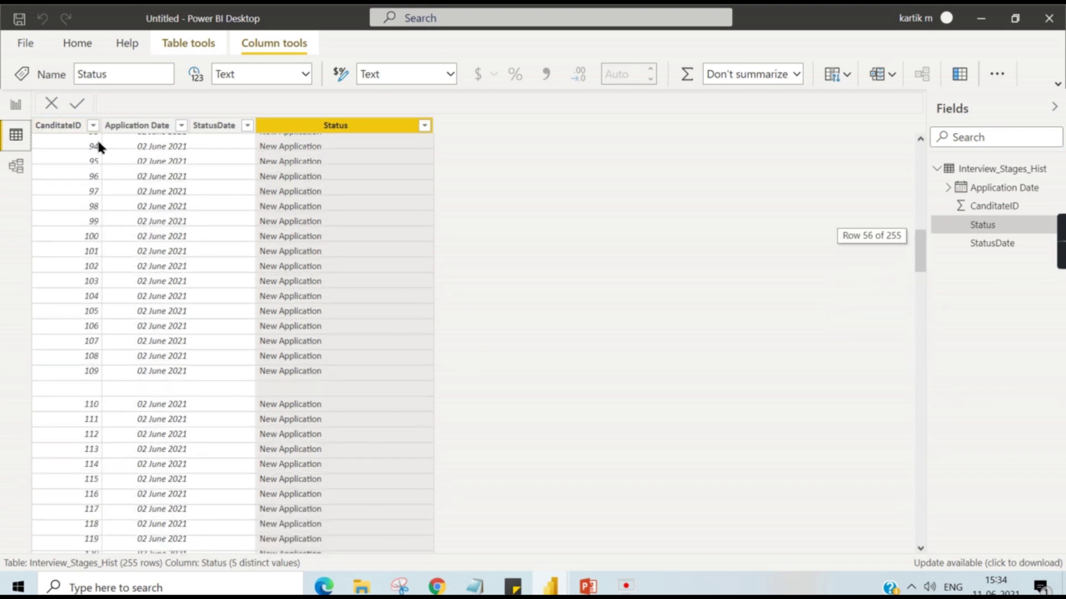
# - Filter CanditateID to a single candidate's rows, then return to Report view
pyautogui.click(93, 125)
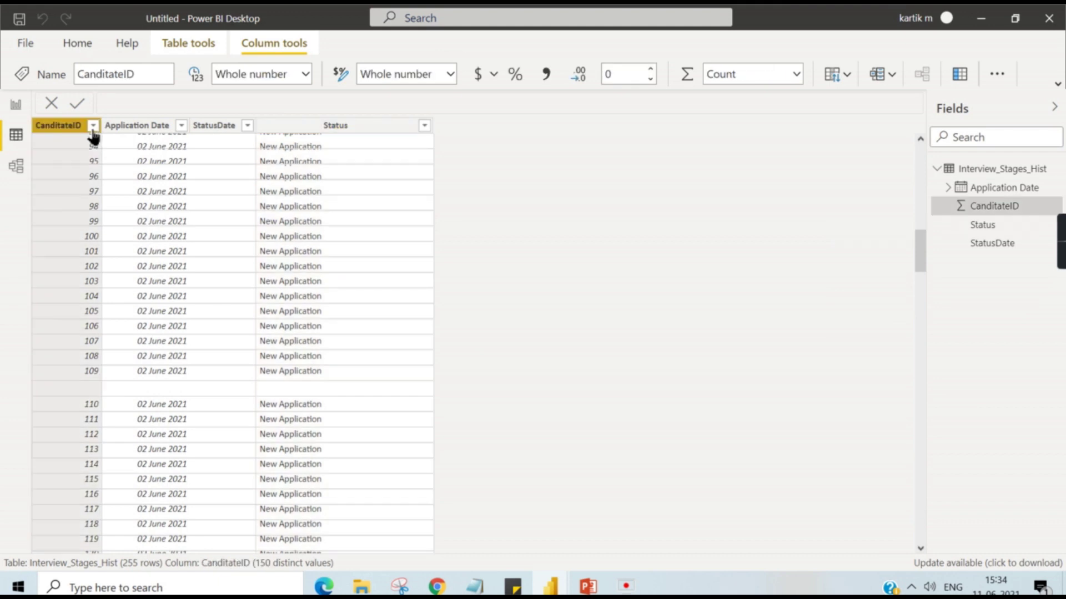
pyautogui.click(125, 257)
pyautogui.scroll(-9, 159, 387)
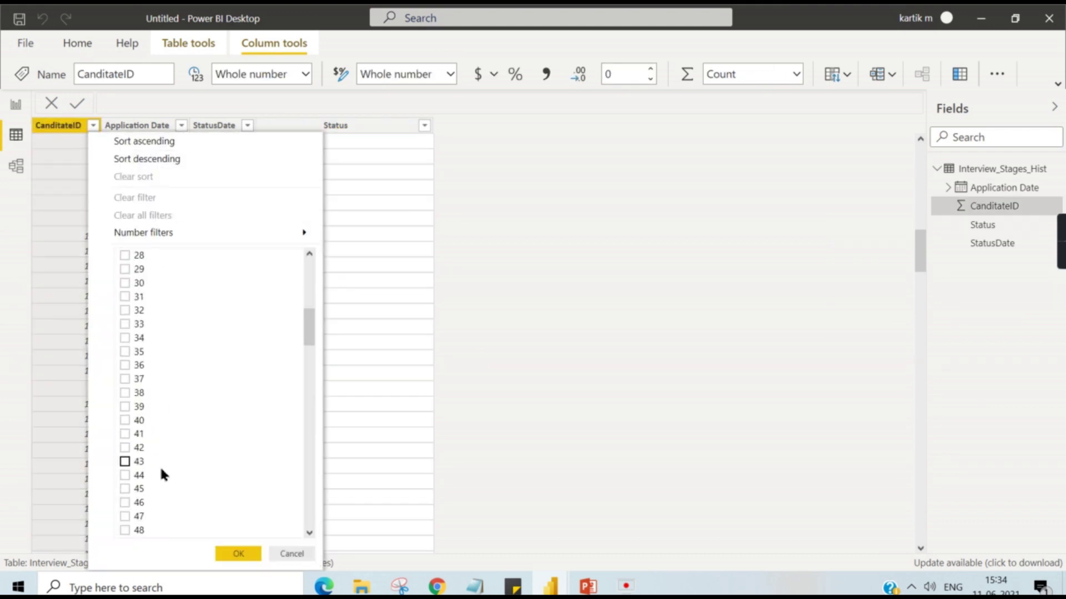
pyautogui.click(125, 338)
pyautogui.click(238, 554)
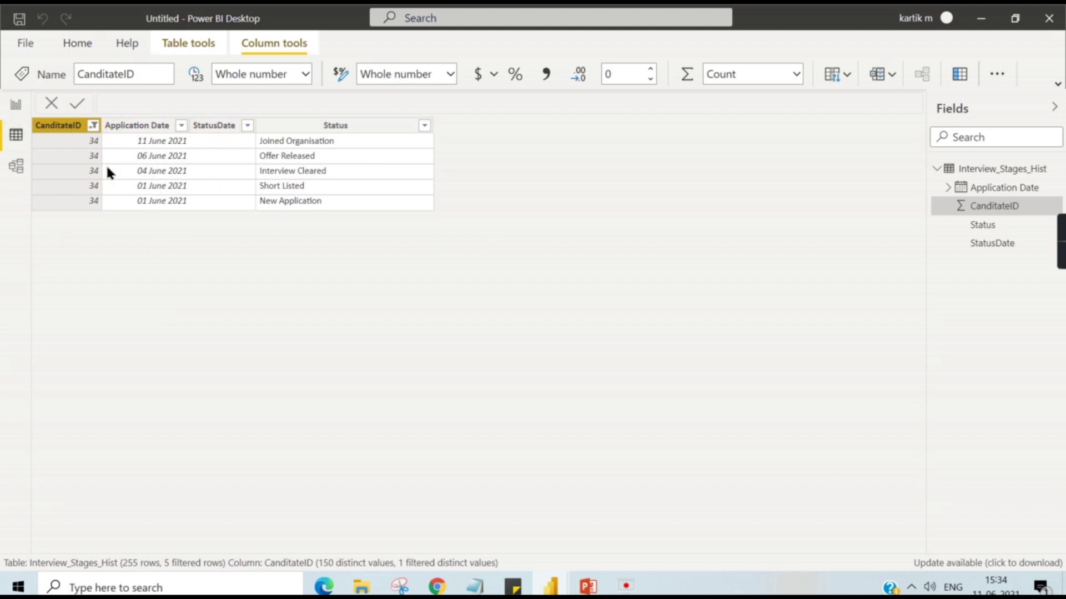
pyautogui.click(19, 105)
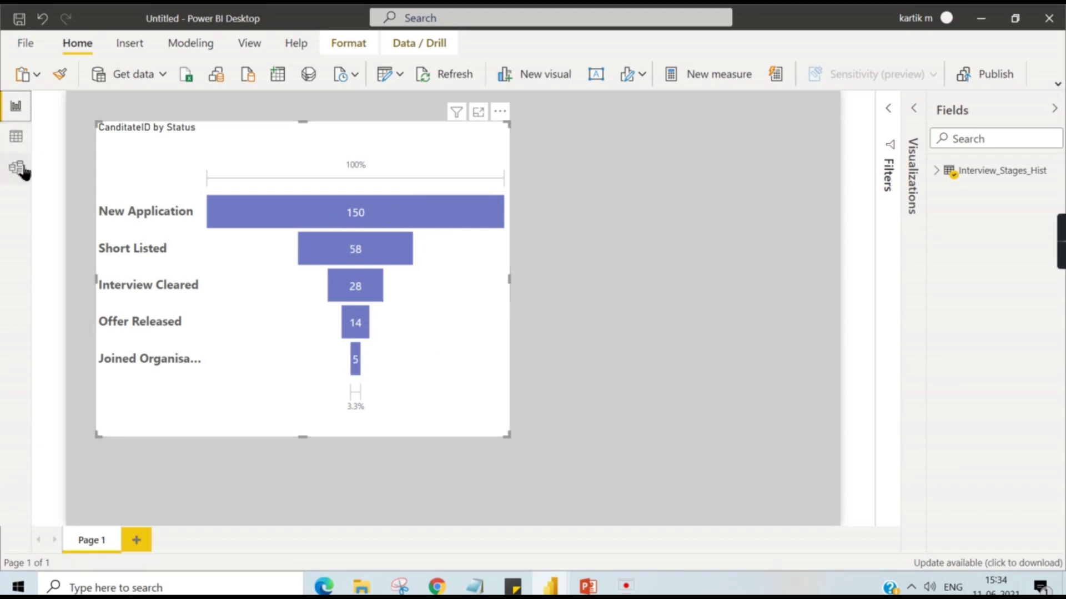
# - Recheck the filtered candidate rows, then narrow the funnel visual from its right side
pyautogui.click(16, 140)
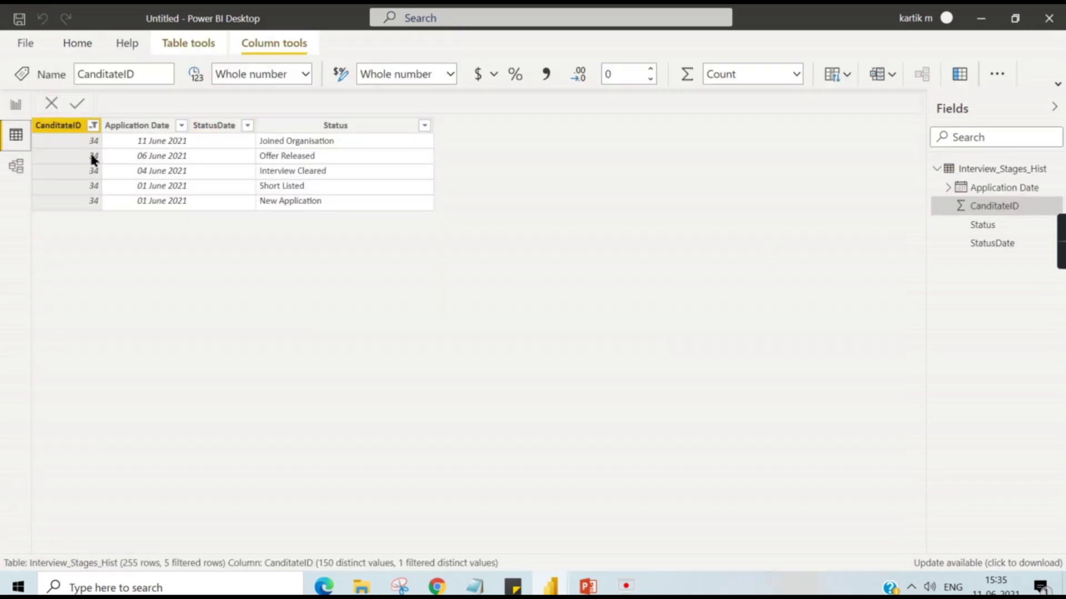
pyautogui.click(15, 104)
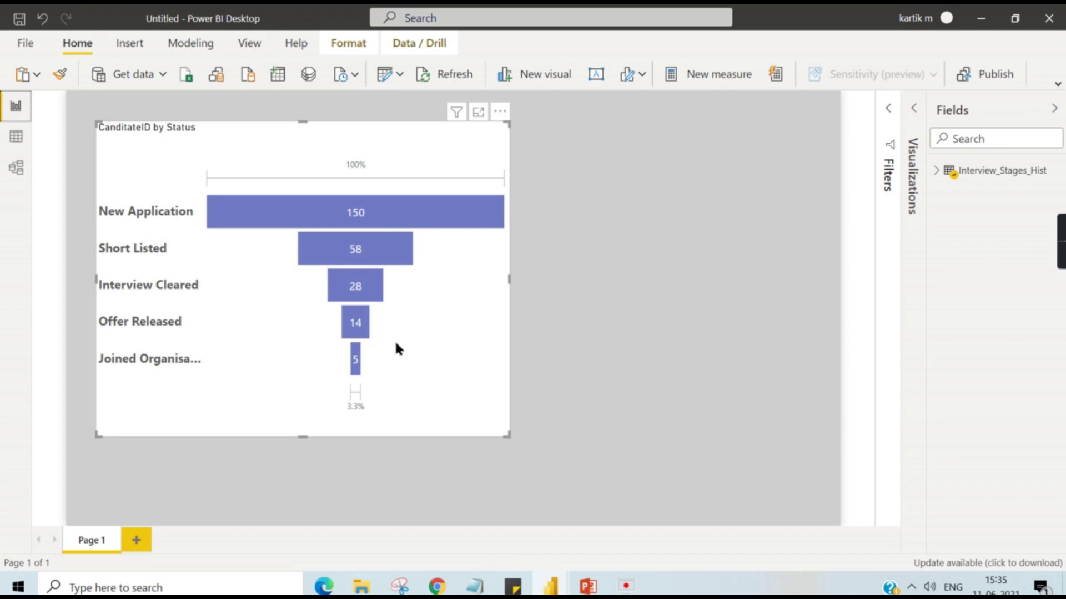
pyautogui.click(16, 139)
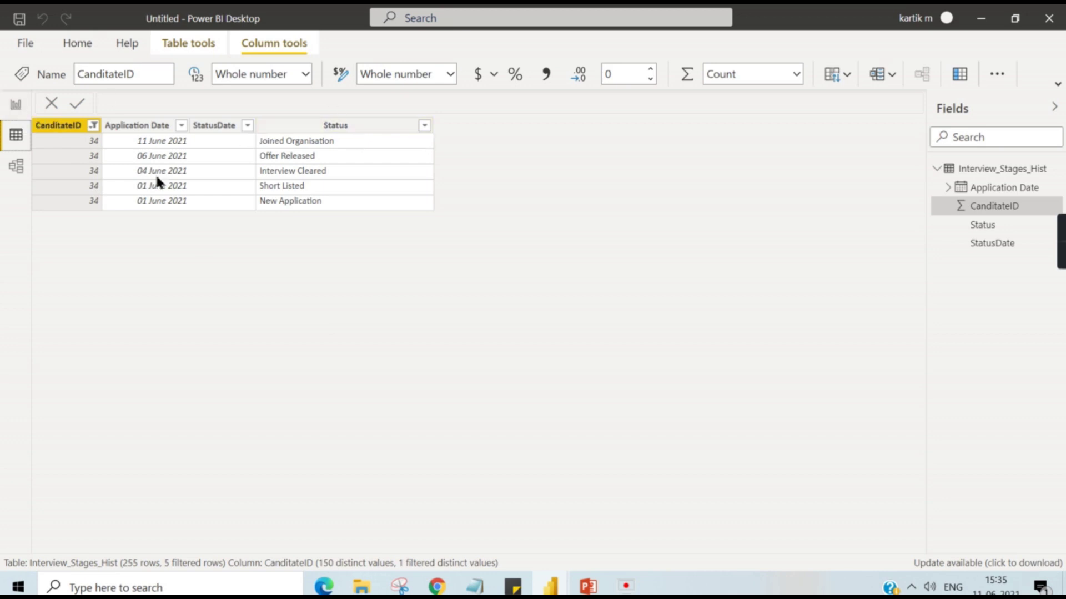
pyautogui.click(14, 106)
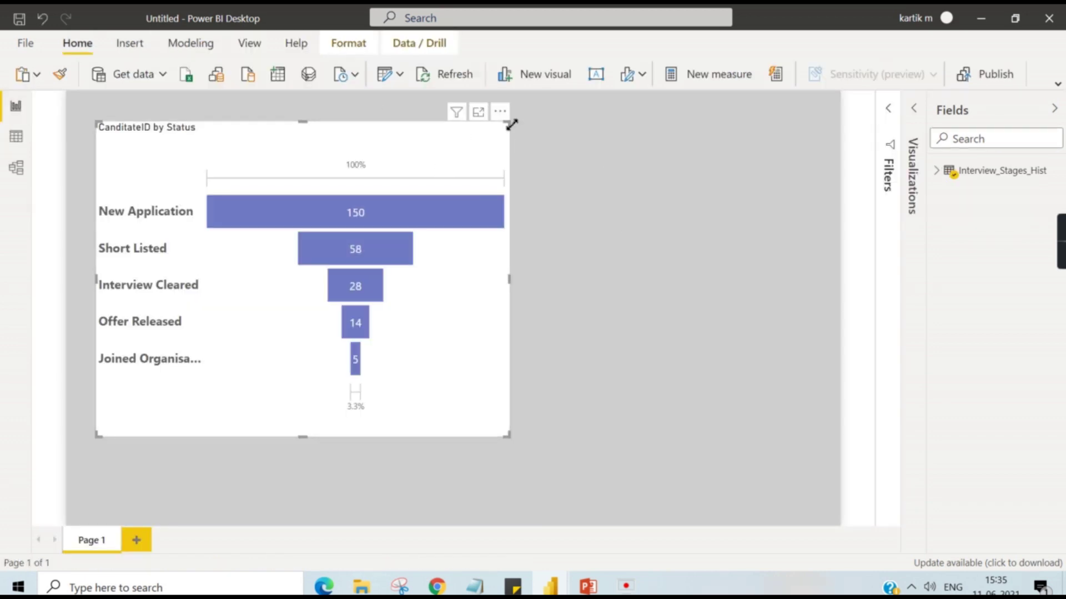
pyautogui.moveTo(507, 123); pyautogui.dragTo(459, 125)
# - Load the Interview_Stages_Update sheet from V7 and expand its fields in the Fields pane
pyautogui.click(1054, 109)
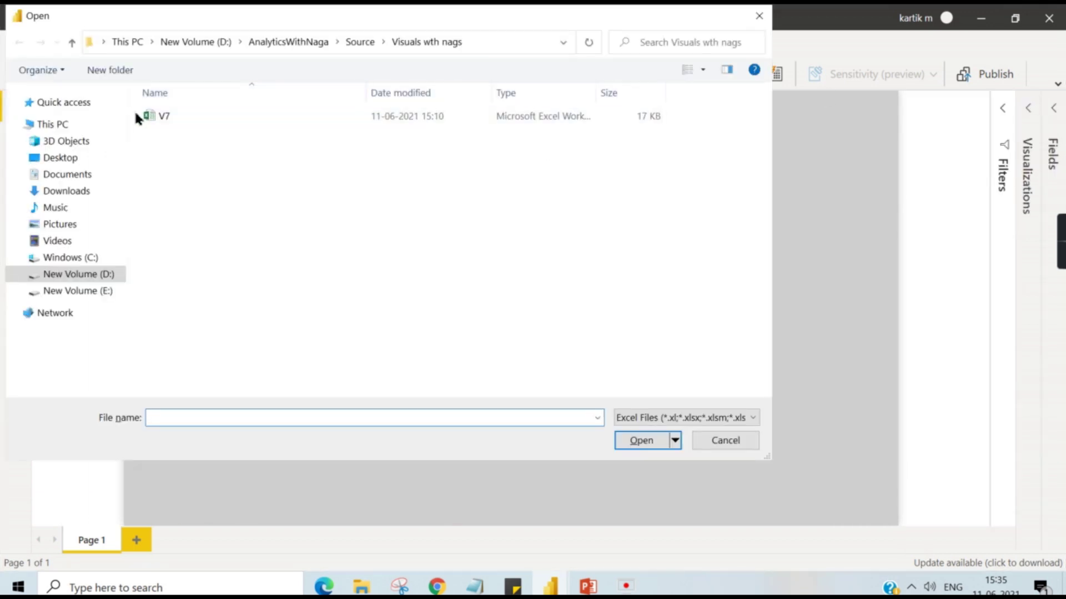
pyautogui.click(146, 116)
pyautogui.click(643, 439)
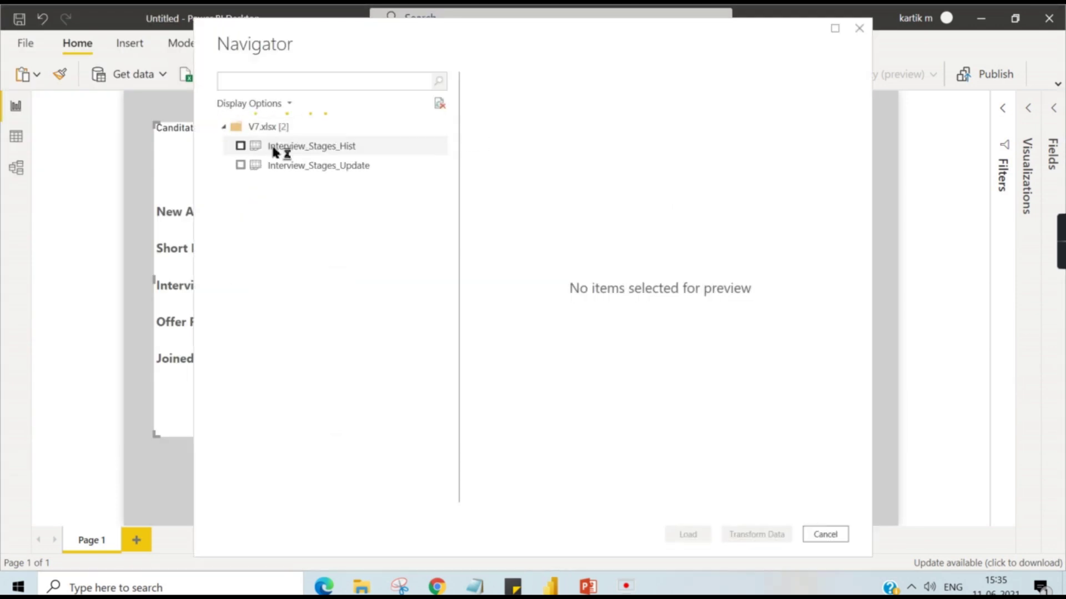
pyautogui.click(299, 164)
pyautogui.click(240, 165)
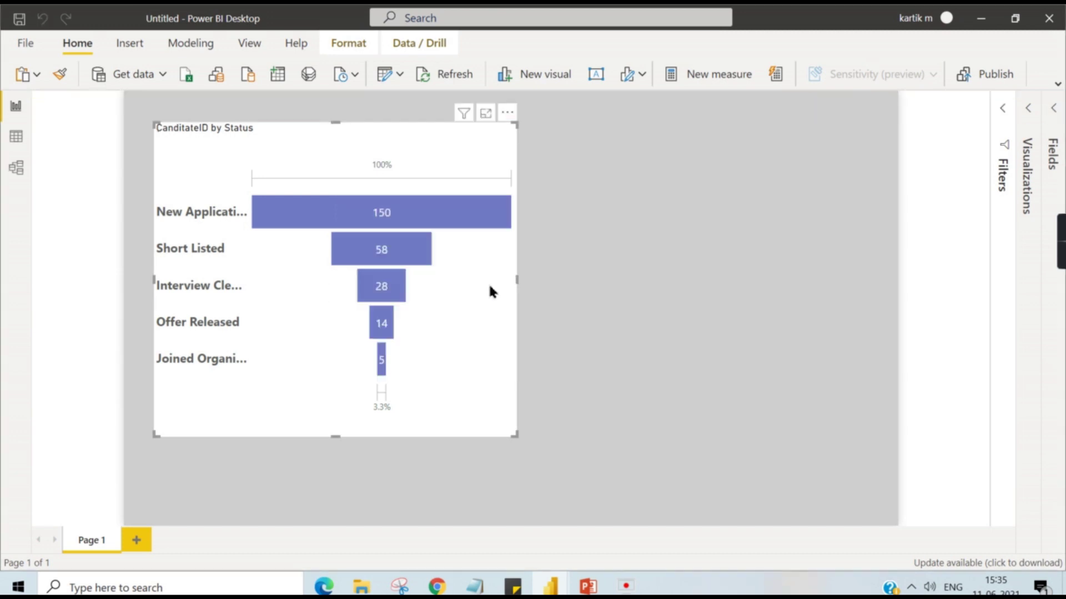
pyautogui.click(1054, 110)
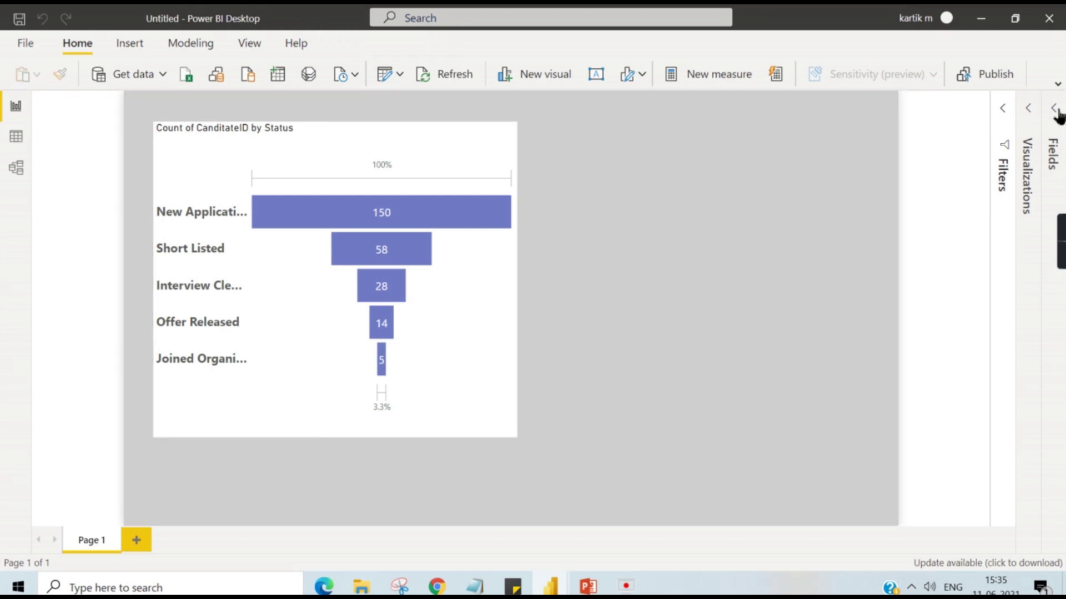
pyautogui.click(937, 189)
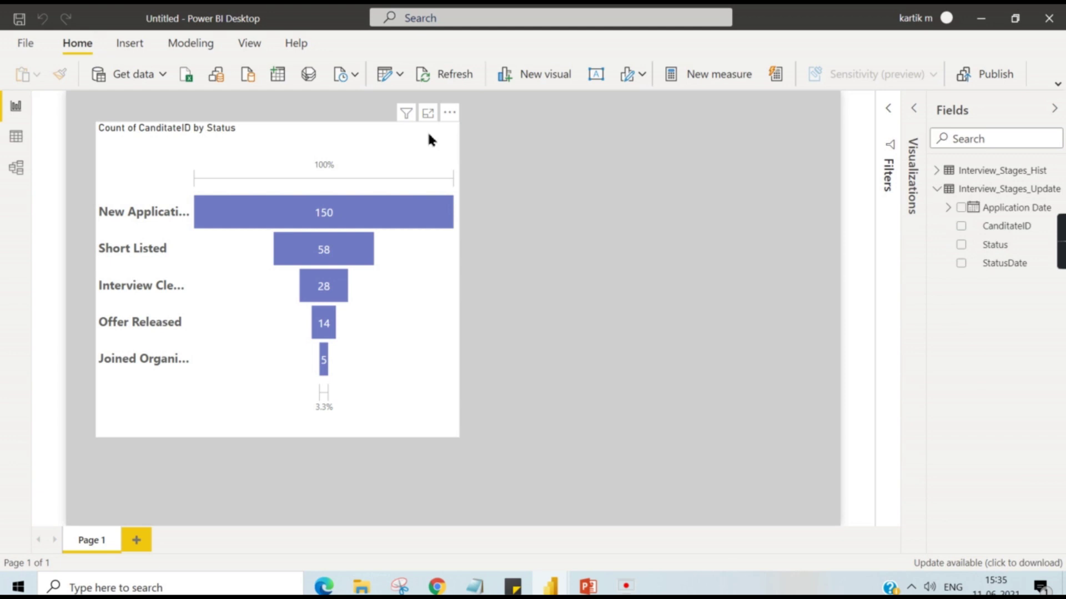
# - Add a new visual to the right of the existing funnel and enlarge it downward
pyautogui.click(453, 143)
pyautogui.click(914, 108)
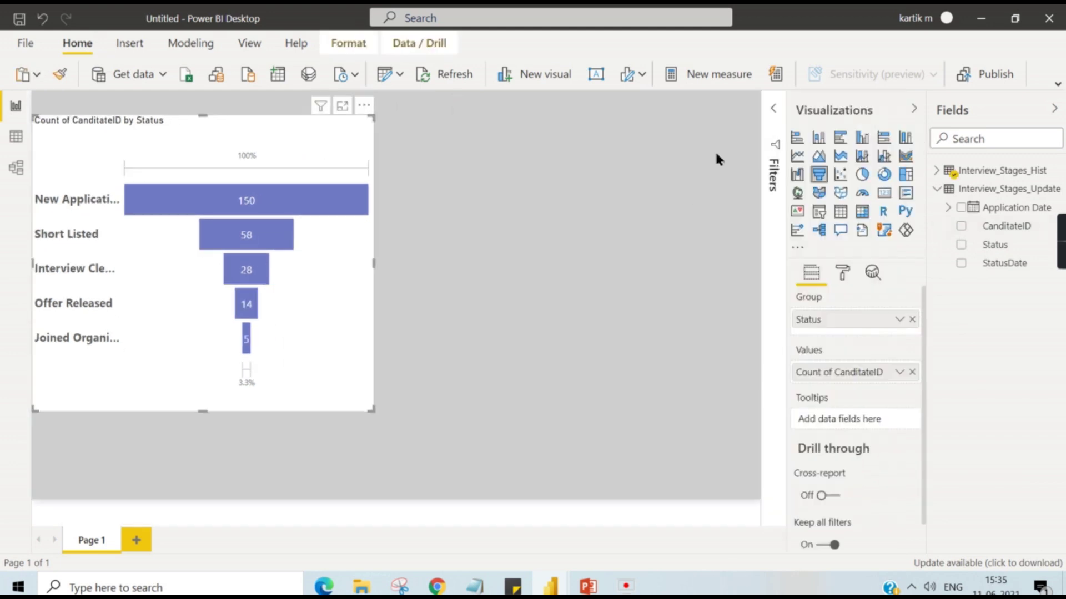
pyautogui.press('Escape')
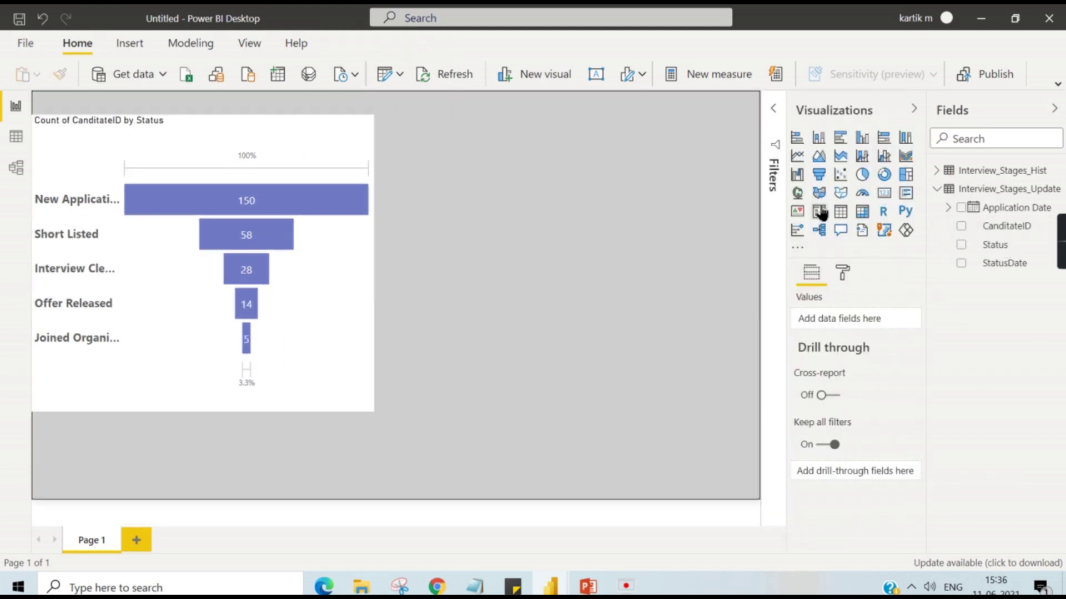
pyautogui.click(808, 214)
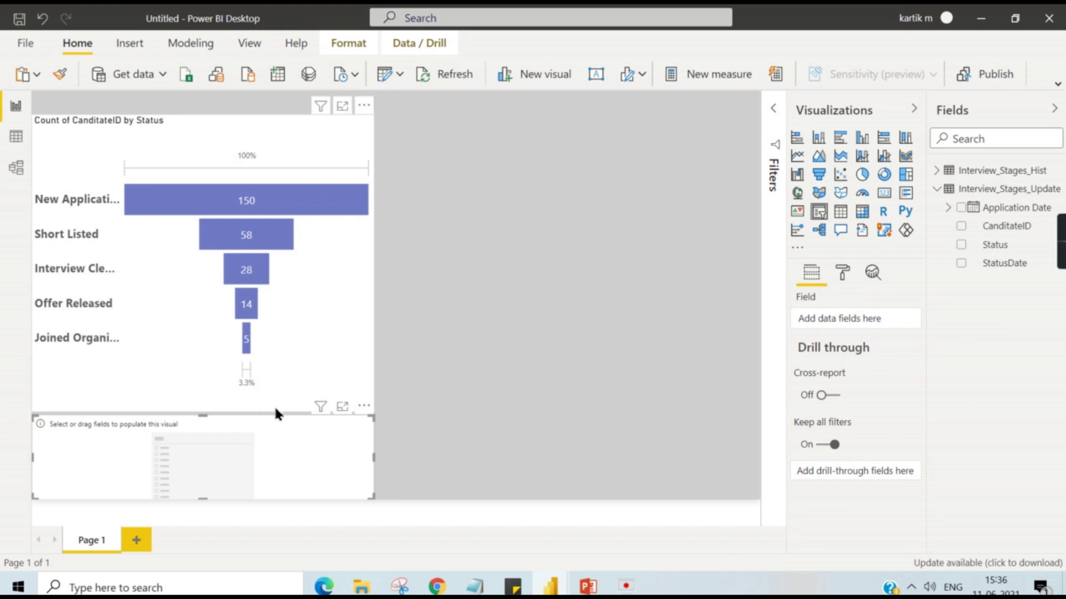
pyautogui.moveTo(285, 427); pyautogui.dragTo(639, 128)
pyautogui.moveTo(737, 199); pyautogui.dragTo(741, 411)
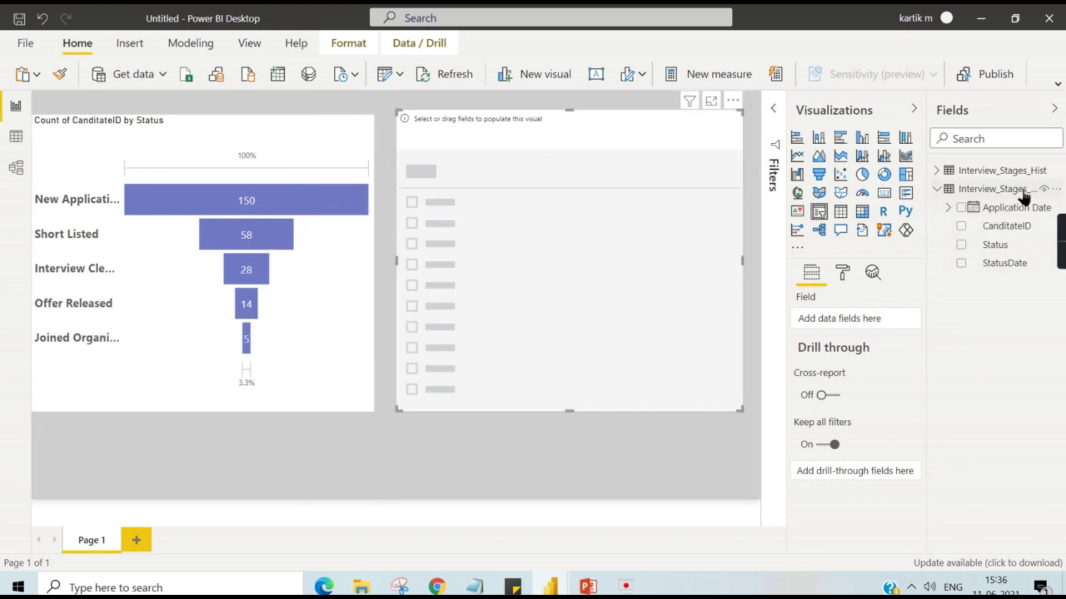
# - Make the new visual a funnel of Status with CanditateID count as values, slightly widened
pyautogui.click(960, 244)
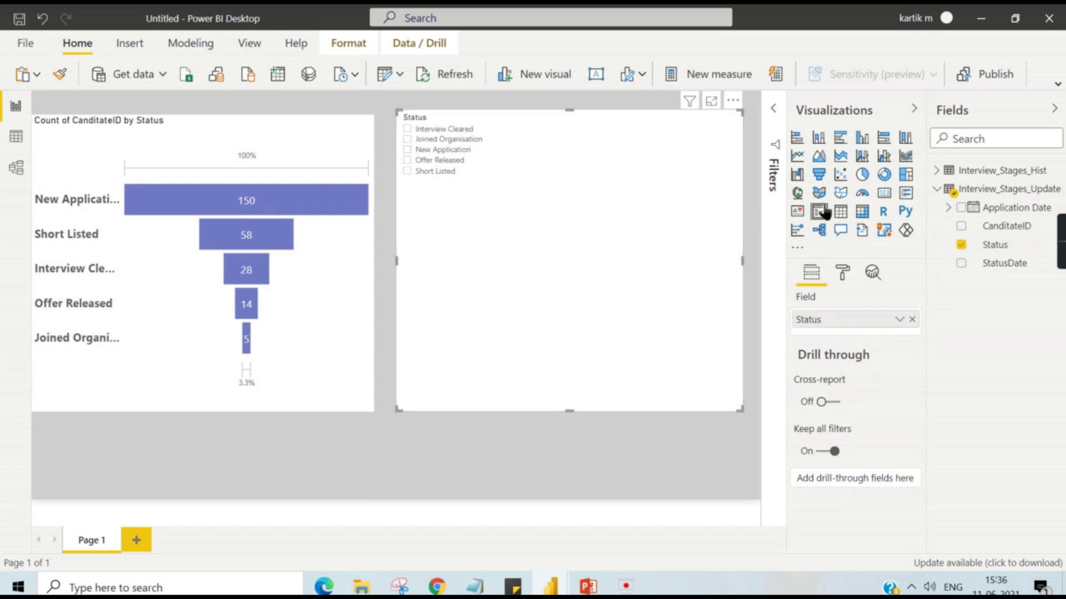
pyautogui.click(819, 176)
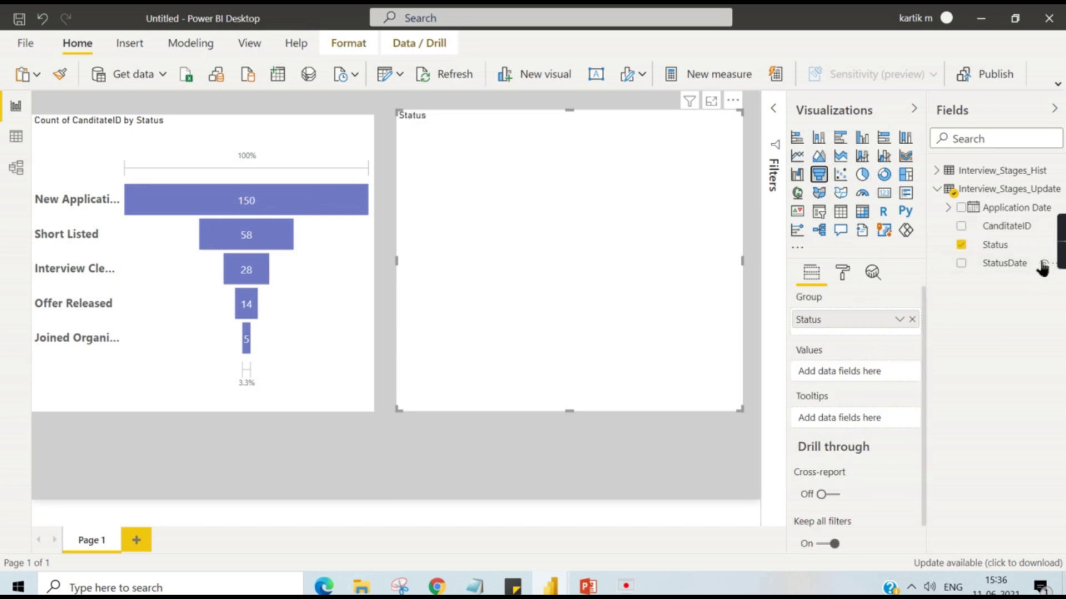
pyautogui.click(960, 226)
pyautogui.moveTo(859, 336); pyautogui.dragTo(863, 398)
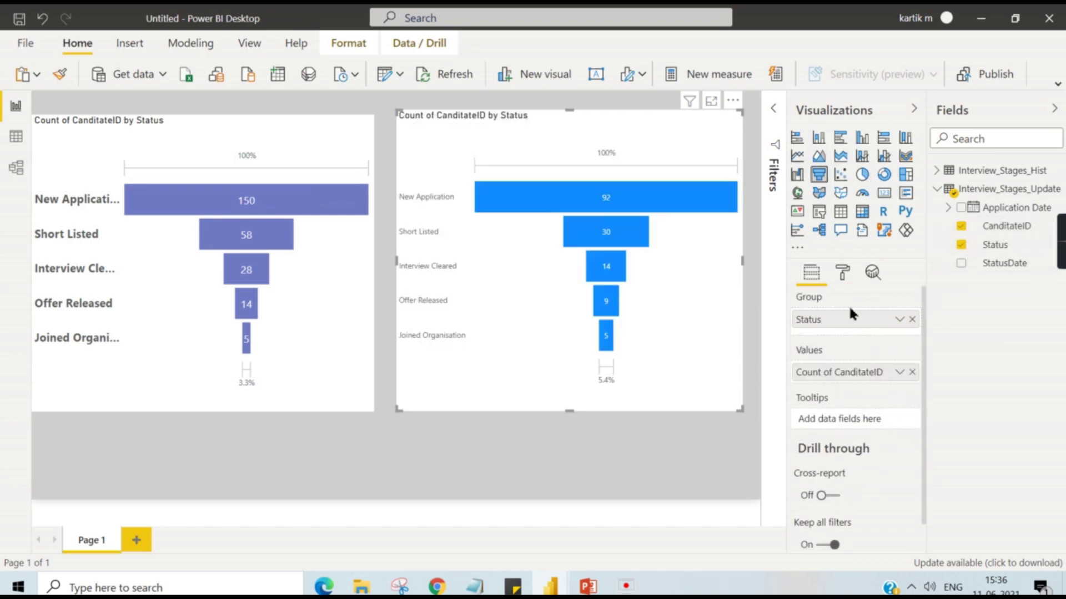
pyautogui.moveTo(741, 113); pyautogui.dragTo(748, 112)
# - Collapse the Fields and Visualizations panes to widen the report canvas
pyautogui.click(1053, 108)
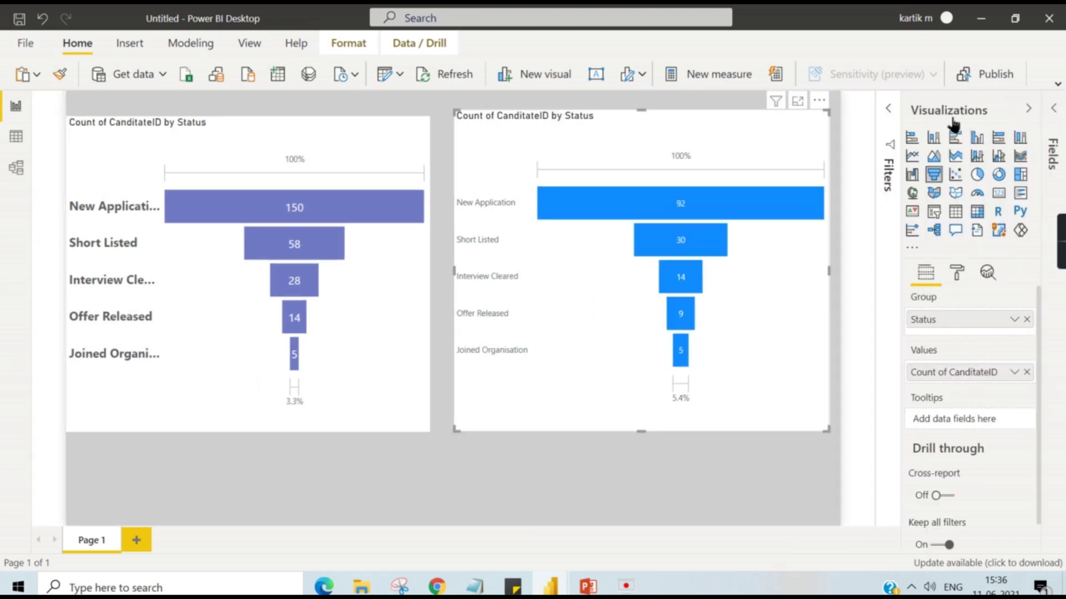
pyautogui.click(1028, 109)
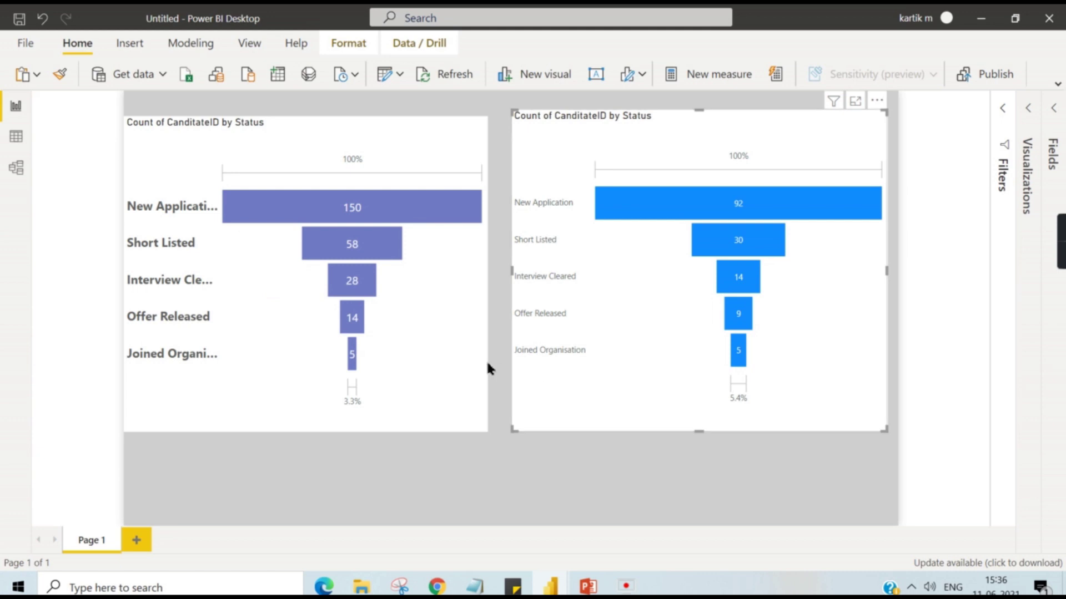
pyautogui.moveTo(744, 357)
# - Switch to Data view and display the Interview_Stages_Update table
pyautogui.moveTo(739, 314)
pyautogui.click(16, 136)
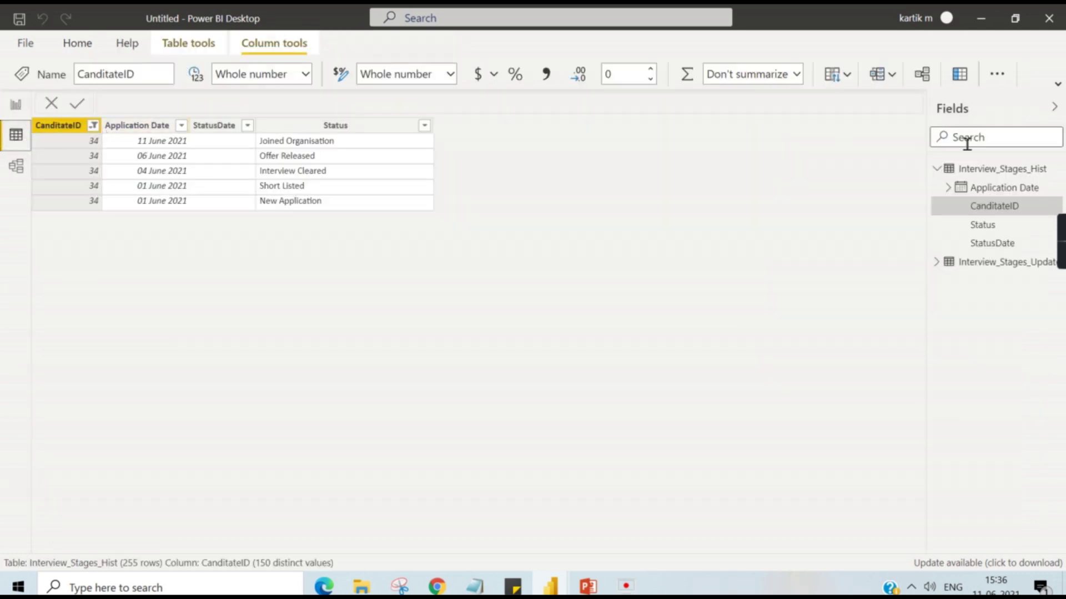
pyautogui.click(938, 170)
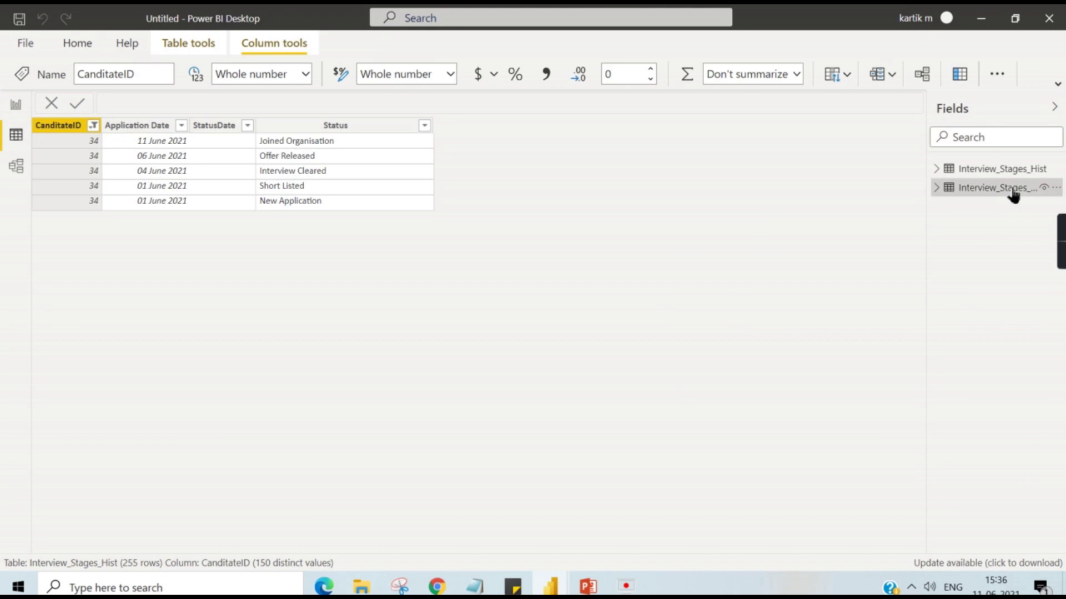
pyautogui.click(1013, 190)
# - Filter Status to Joined Organisation only, then reopen the filter and unselect it
pyautogui.click(314, 126)
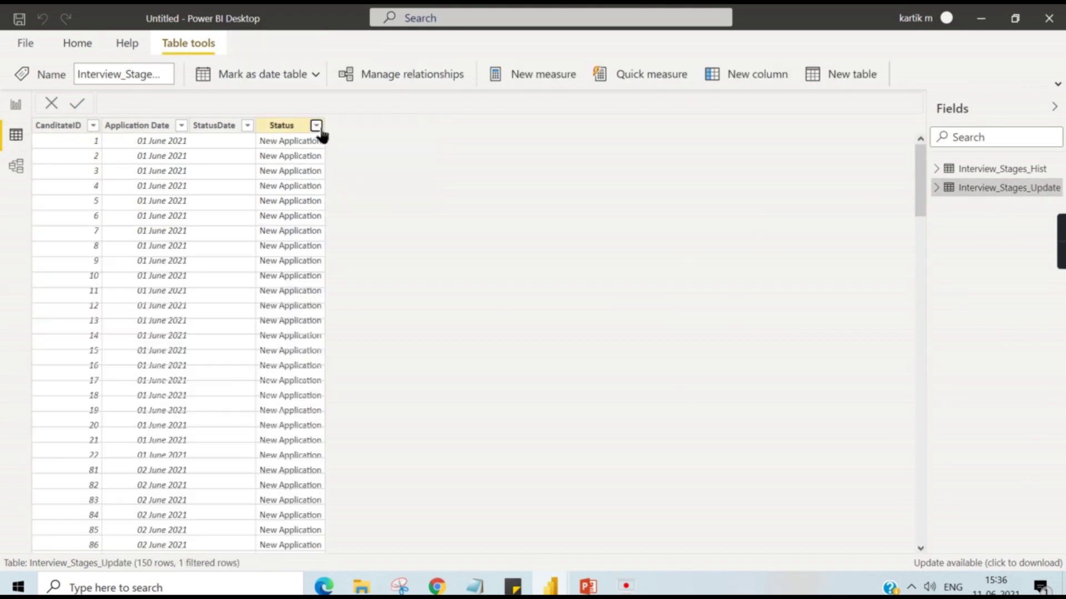
pyautogui.click(317, 126)
pyautogui.click(348, 285)
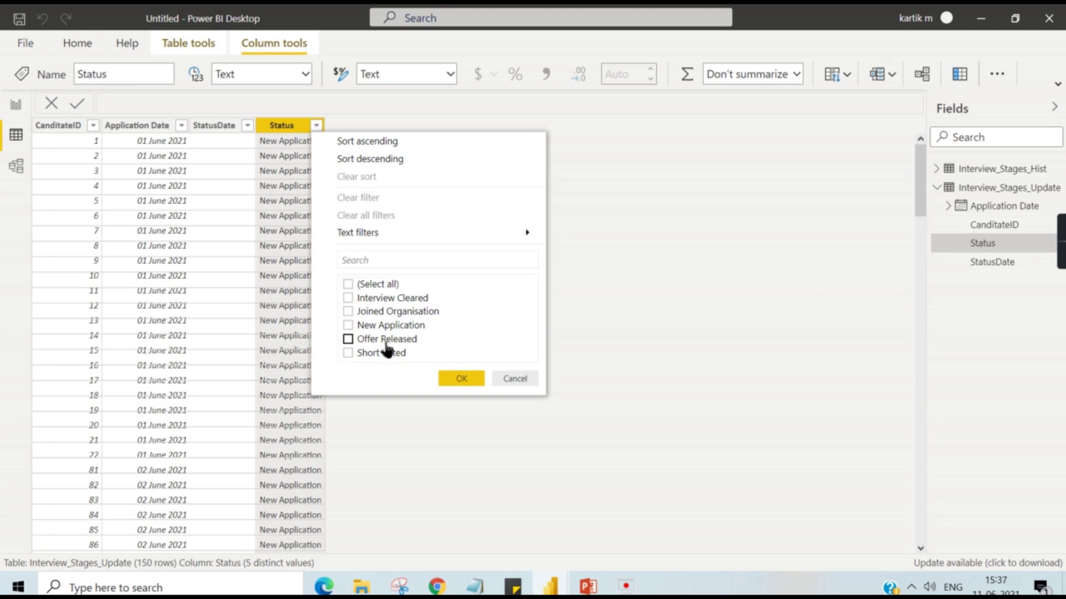
pyautogui.click(397, 315)
pyautogui.click(456, 379)
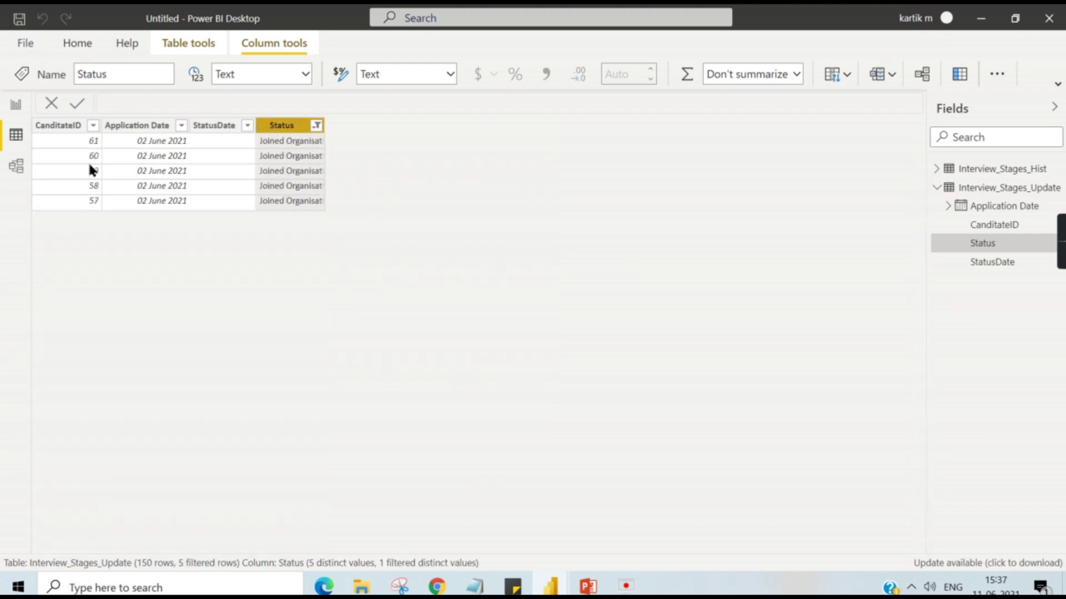
pyautogui.click(321, 134)
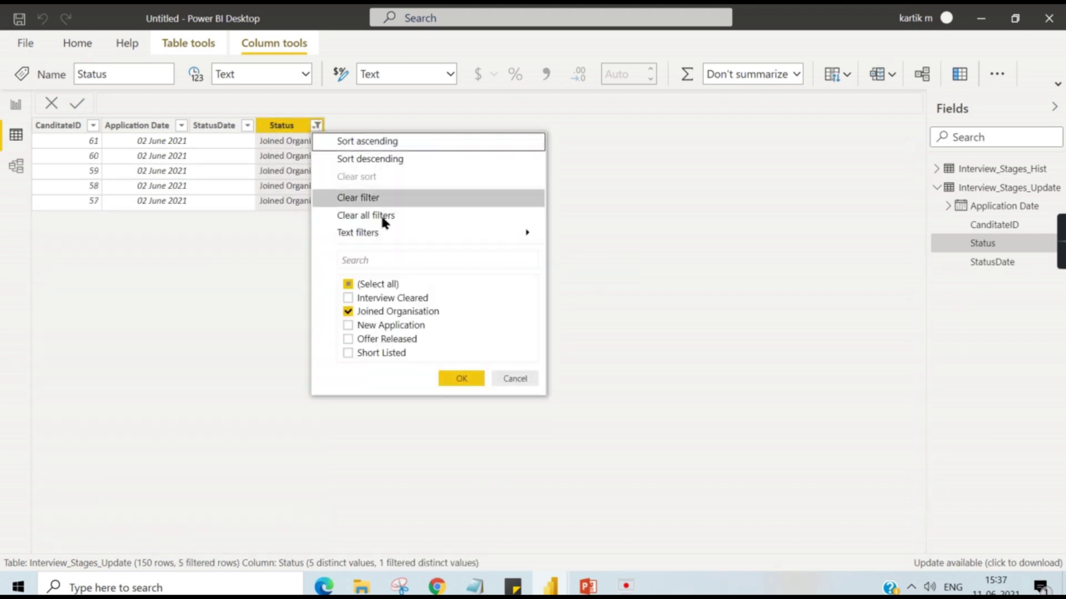
pyautogui.click(348, 312)
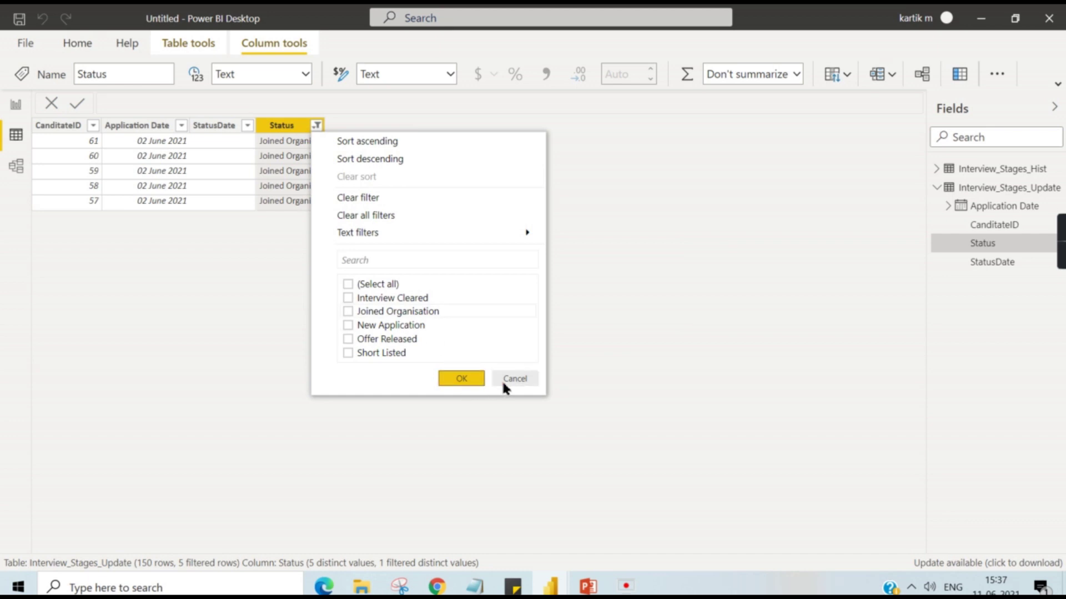
# - Clear the Status filter, filter CanditateID to one candidate, then return to Report view
pyautogui.click(392, 216)
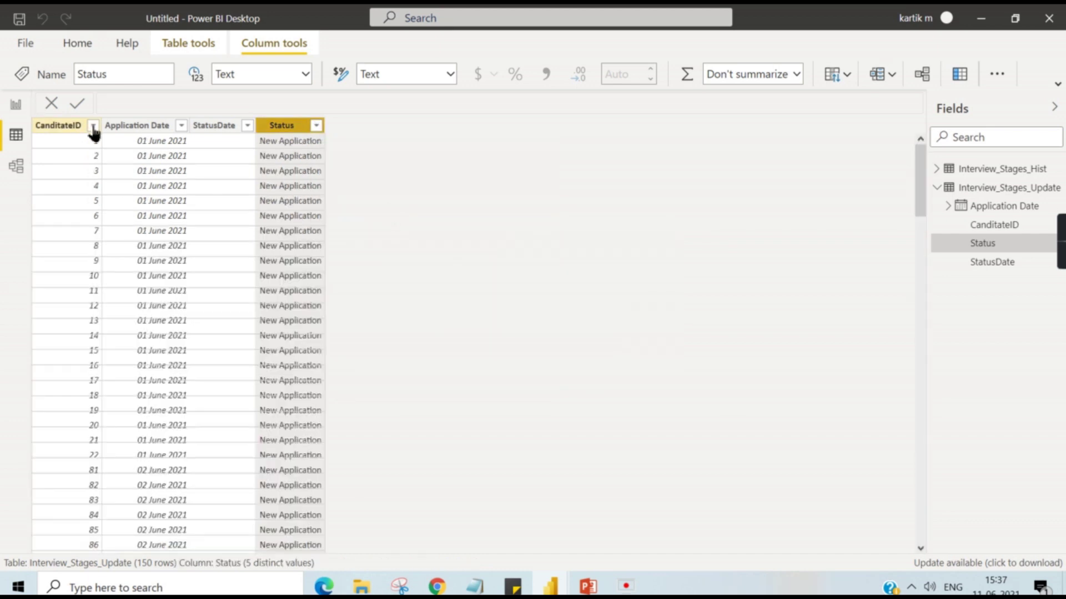
pyautogui.click(93, 125)
pyautogui.click(148, 256)
pyautogui.scroll(-15, 178, 466)
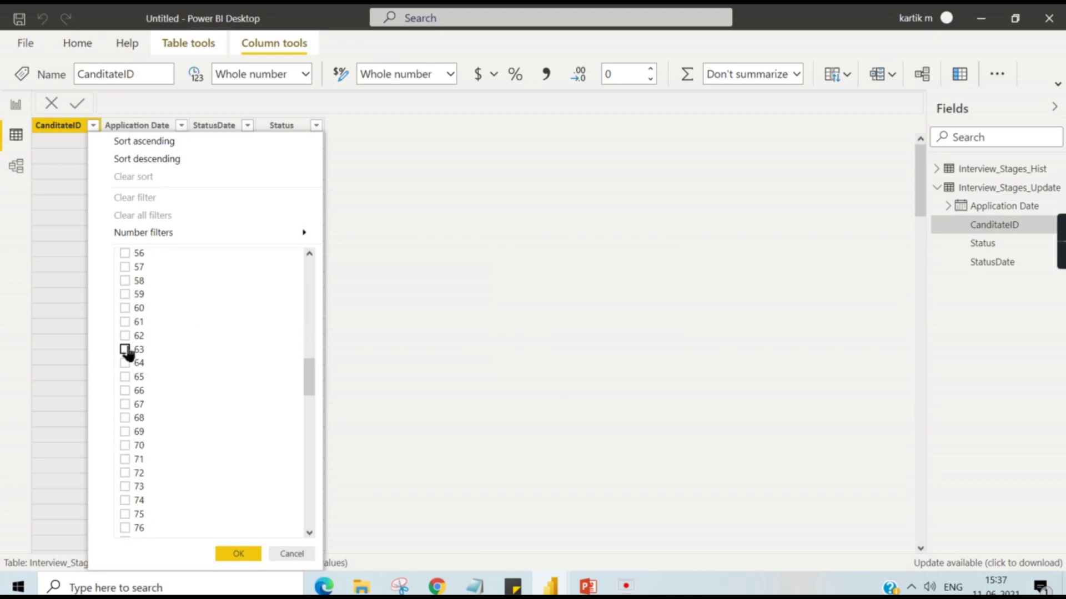
pyautogui.click(125, 309)
pyautogui.click(222, 553)
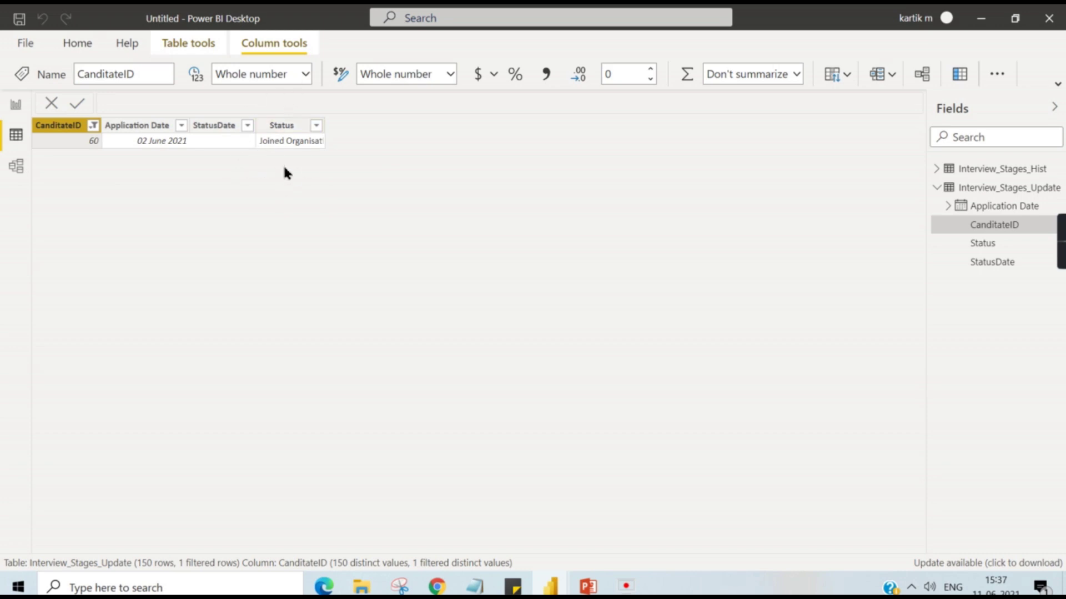
pyautogui.click(15, 108)
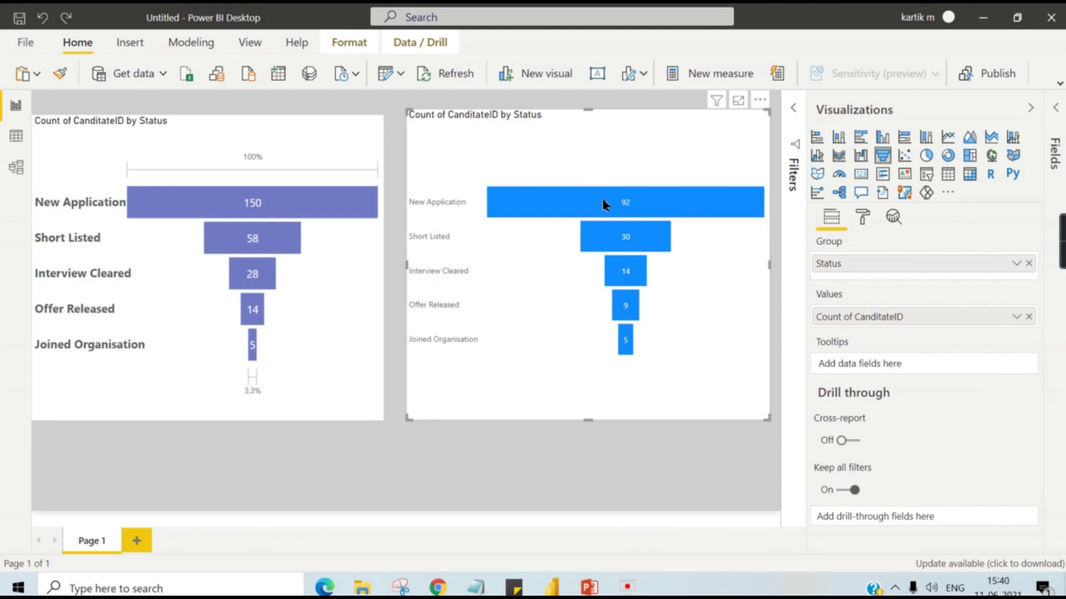
# - Pick out the right-hand blue funnel chart for removal
pyautogui.moveTo(652, 205)
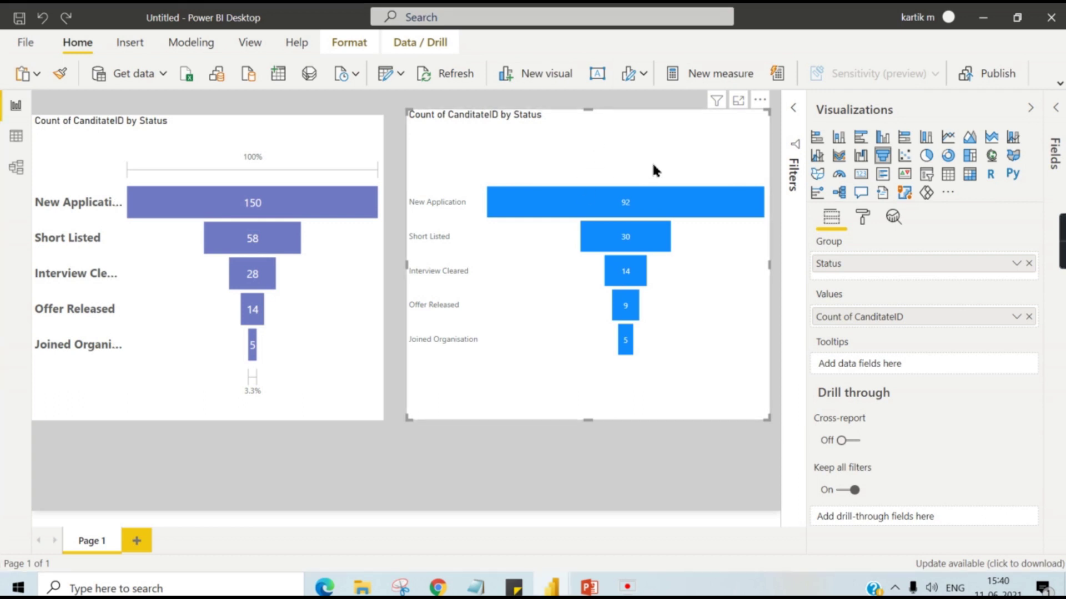
# - Delete the blue funnel and open formatting for the remaining purple funnel
pyautogui.press('Delete')
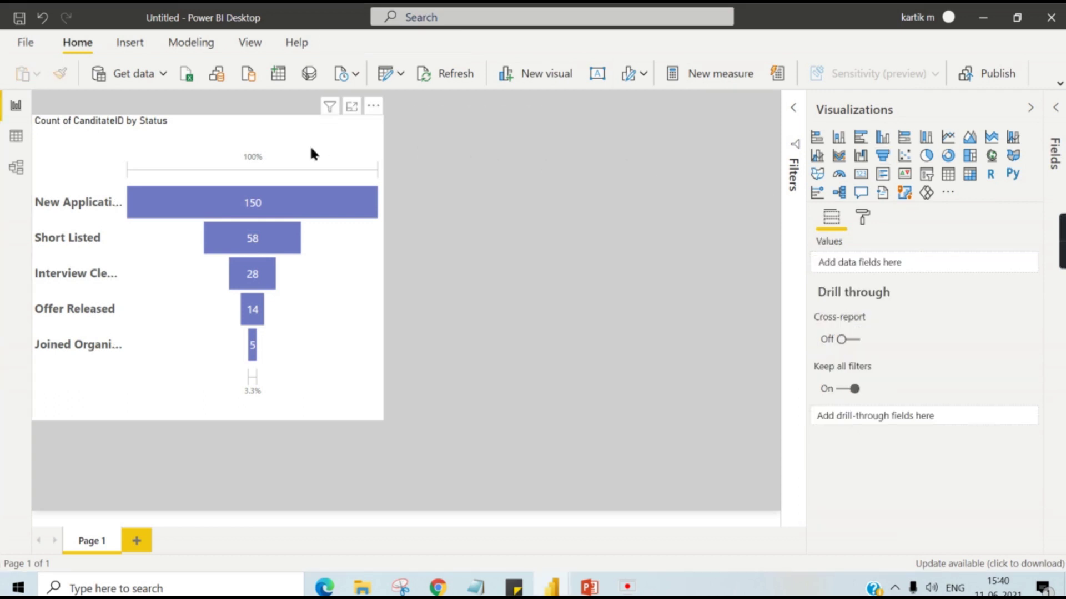
pyautogui.click(325, 331)
pyautogui.click(861, 218)
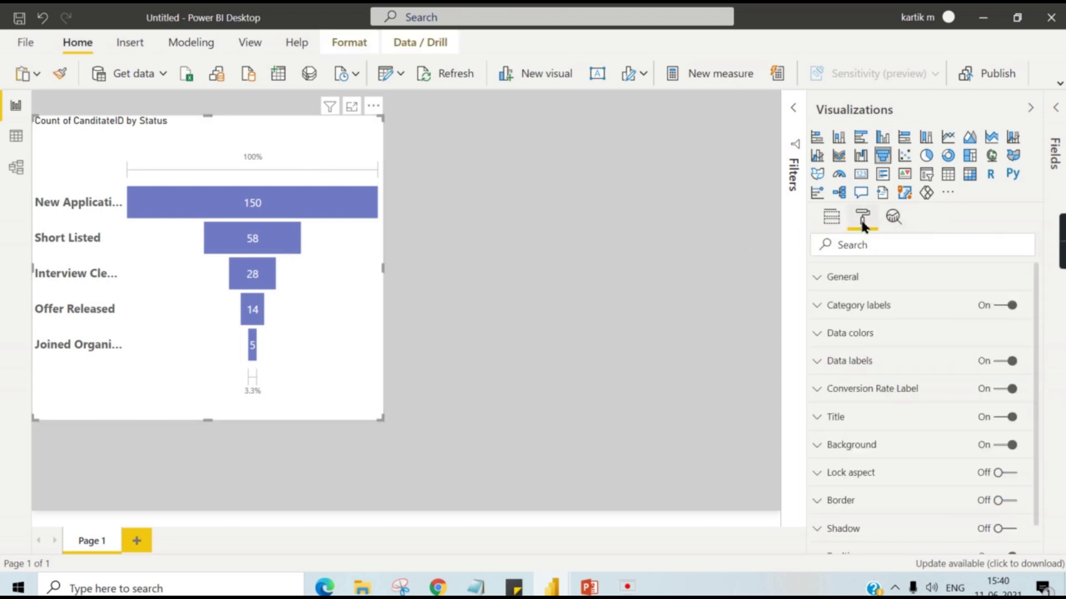
# - Expand the Conversion Rate Label settings, keeping font Segoe UI, then expand Data labels
pyautogui.click(891, 391)
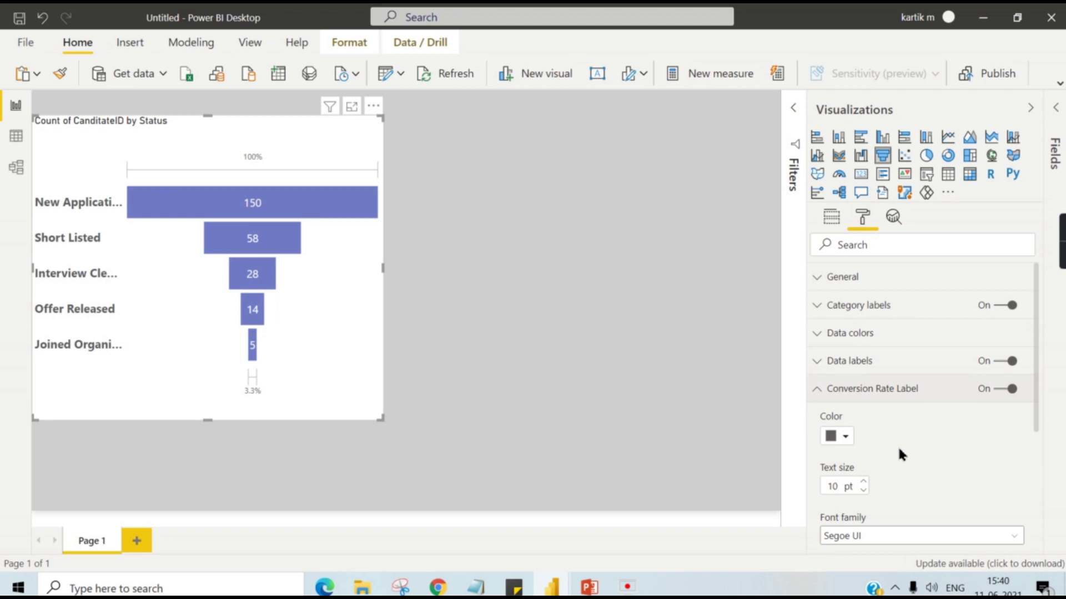
pyautogui.scroll(-3, 911, 410)
pyautogui.click(896, 464)
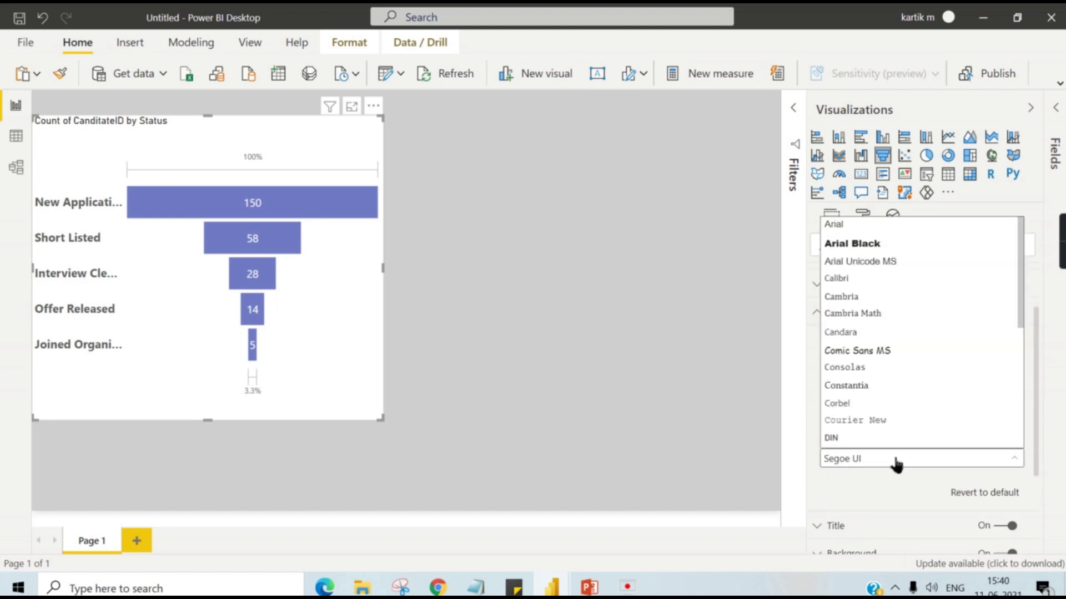
pyautogui.click(896, 464)
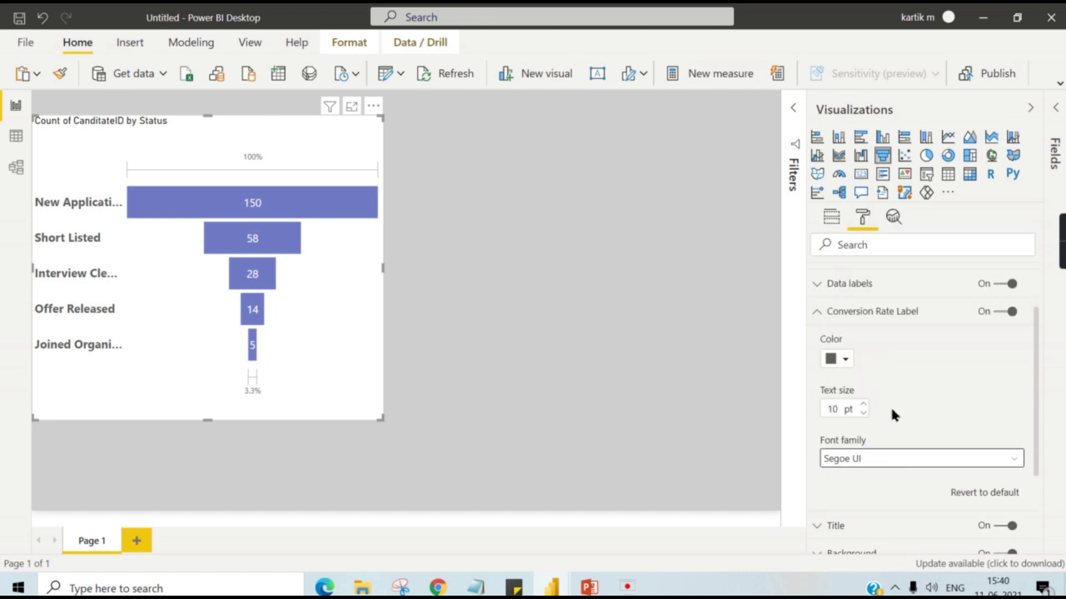
pyautogui.click(866, 327)
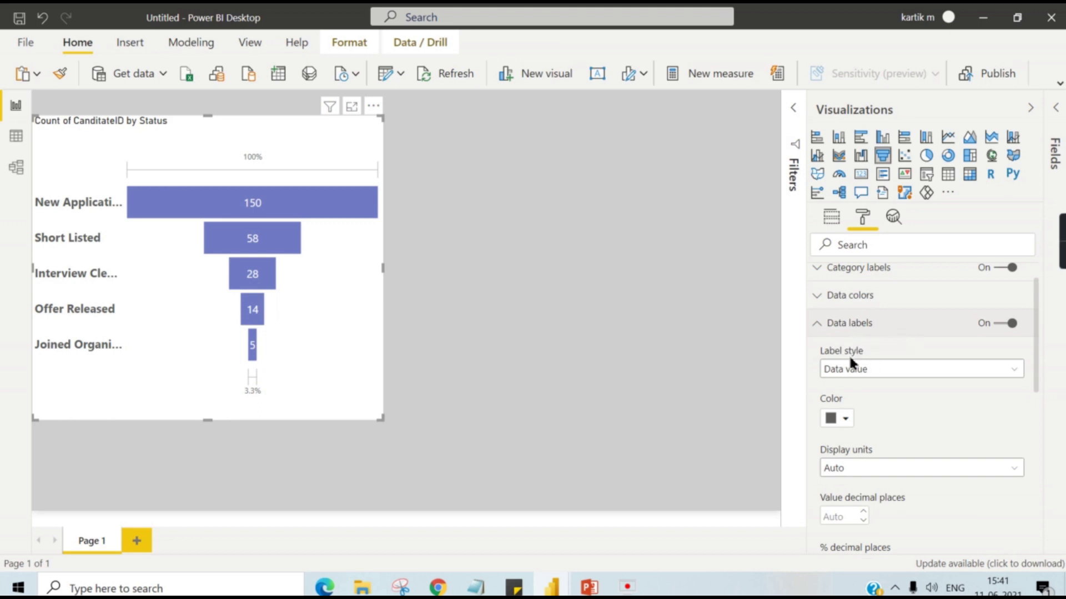
# - Set the data label style to 'Data value, percent of first' and collapse Data labels
pyautogui.click(895, 373)
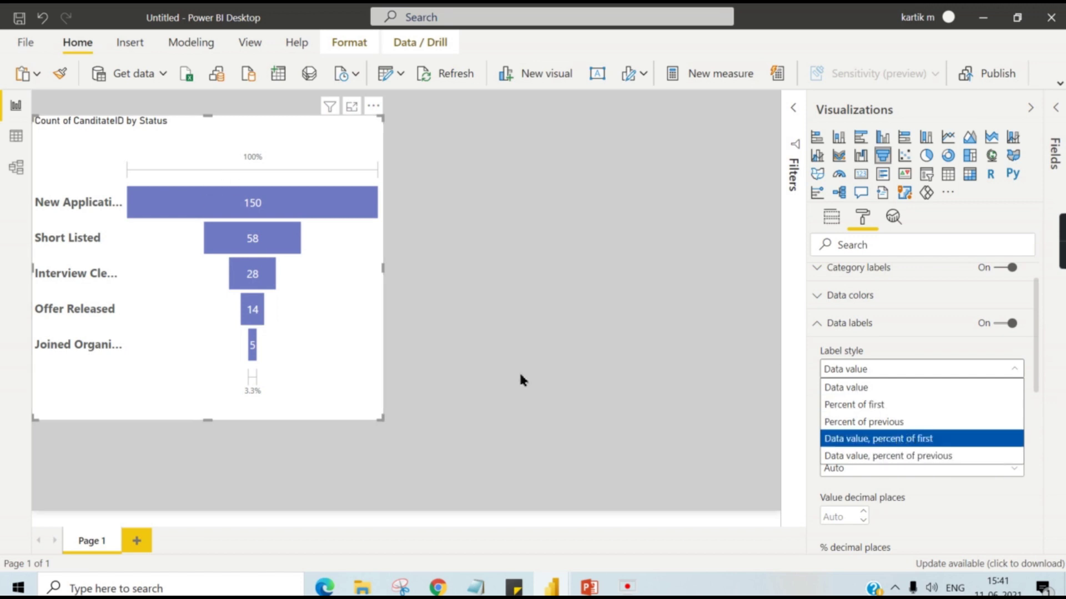
pyautogui.click(944, 439)
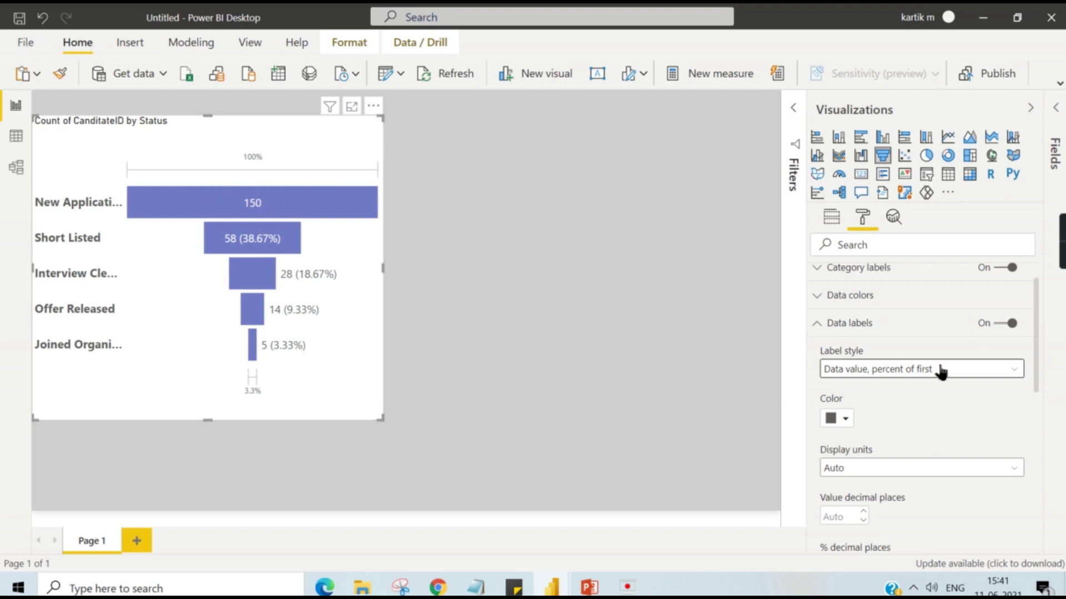
pyautogui.click(869, 328)
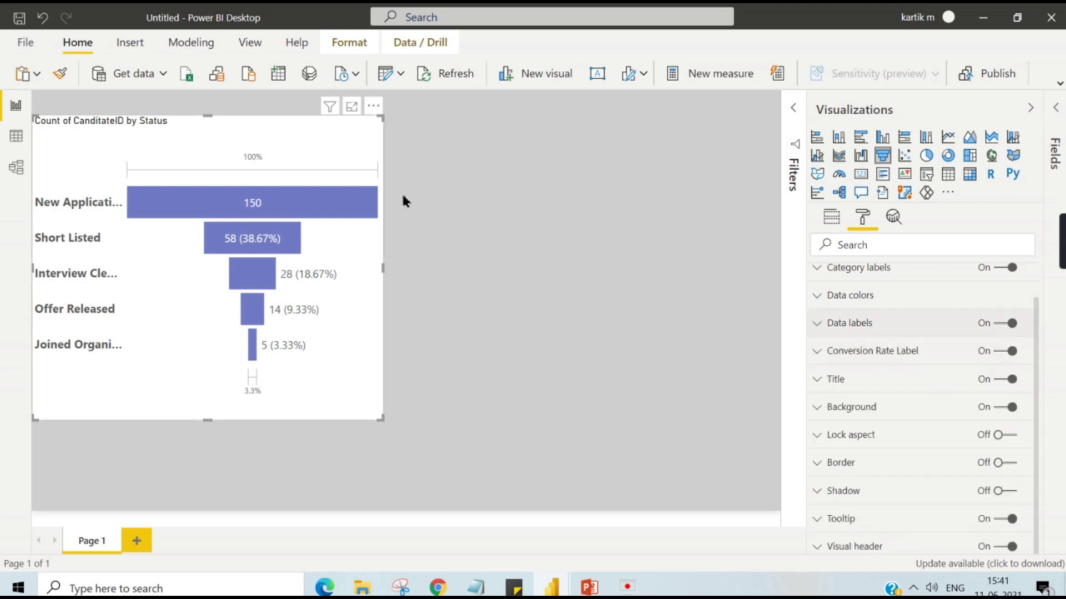
# - Turn off the Conversion Rate Label and drag the funnel to the canvas centre
pyautogui.click(998, 351)
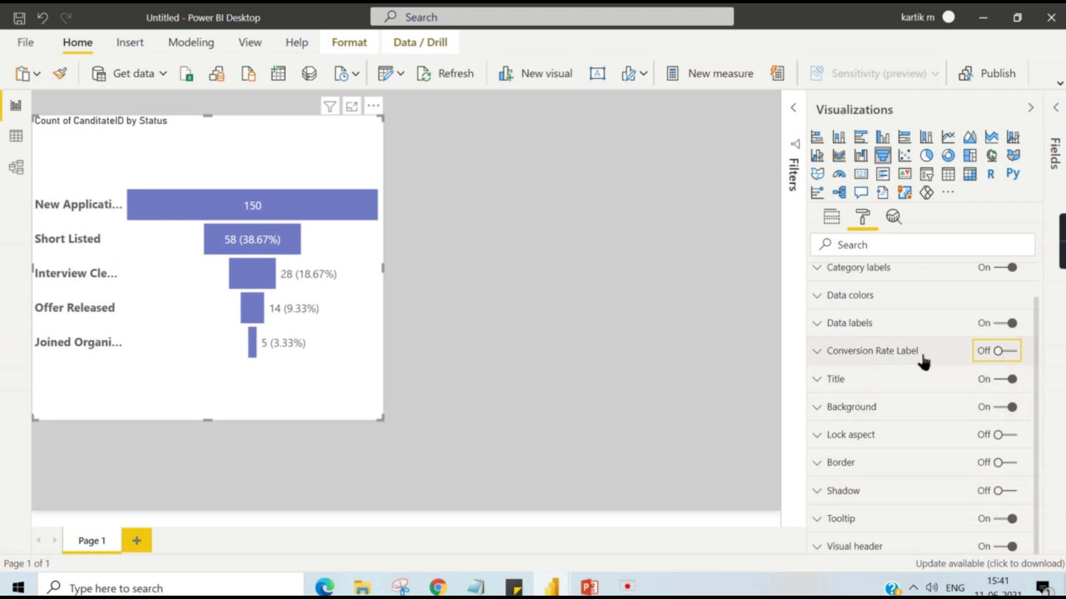
pyautogui.moveTo(305, 128); pyautogui.dragTo(574, 149)
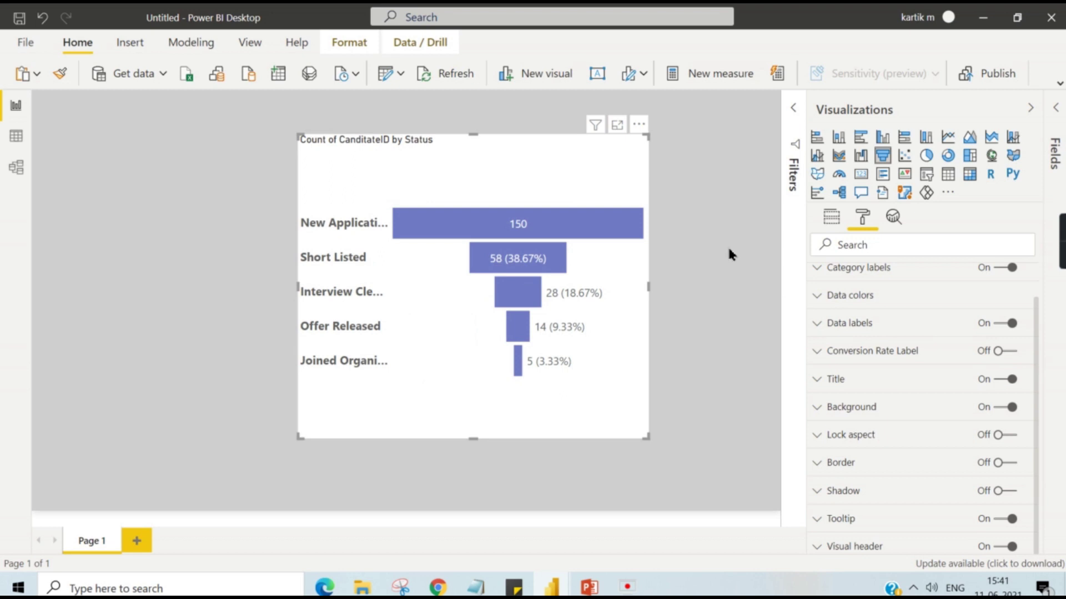